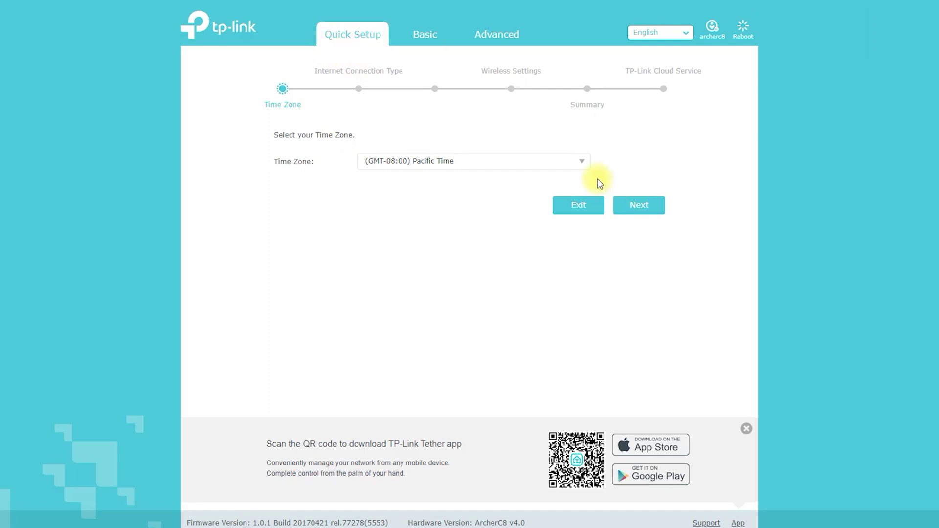
# - Review the available time zones, keep (GMT-08:00) Pacific Time and continue to the internet connection type
pyautogui.click(551, 161)
pyautogui.scroll(-1, 559, 197)
pyautogui.scroll(-5, 560, 197)
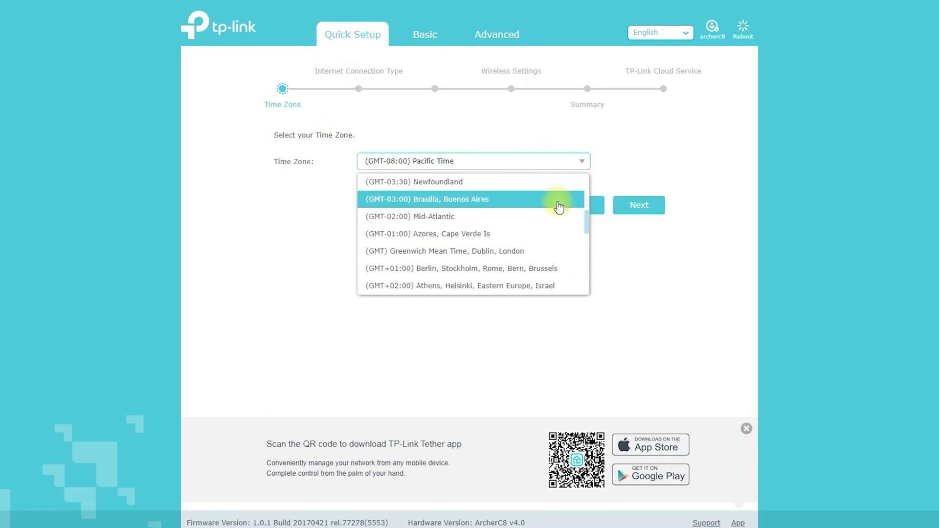
pyautogui.click(676, 311)
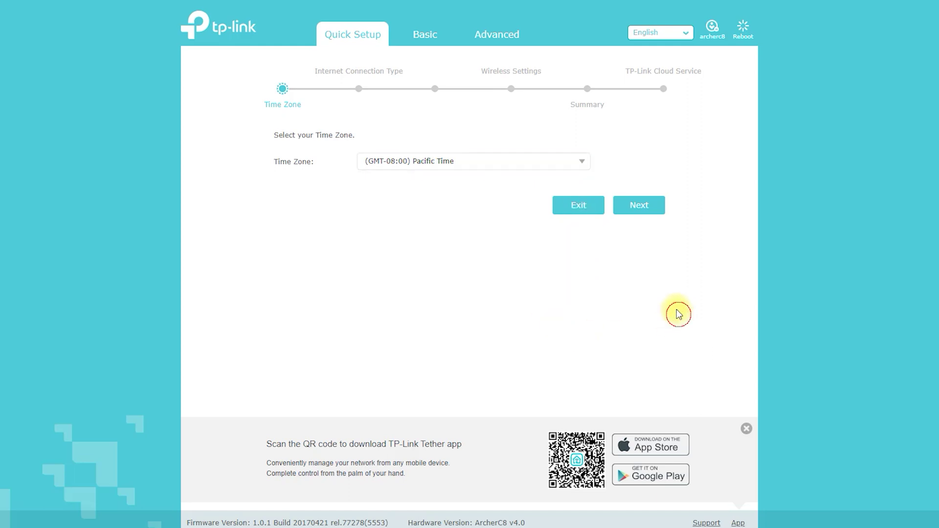
pyautogui.click(639, 207)
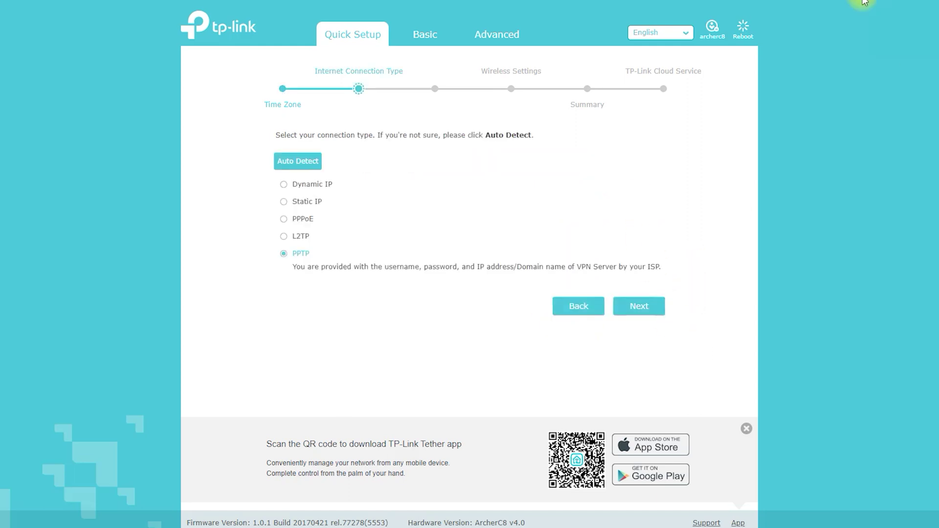
# - Choose Dynamic IP as the internet connection type and continue to the wireless settings without cloning the MAC address
pyautogui.moveTo(327, 175); pyautogui.dragTo(309, 145)
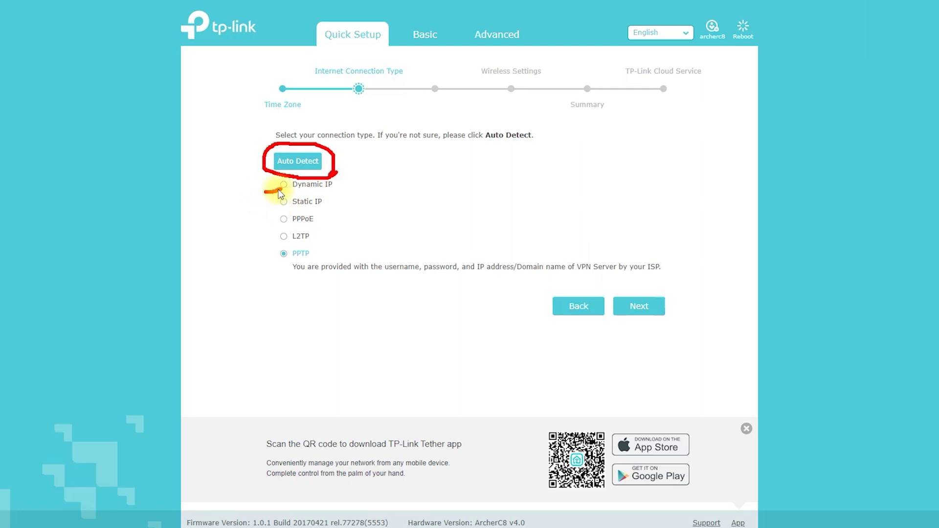
pyautogui.moveTo(263, 205)
pyautogui.mouseDown()
pyautogui.moveTo(279, 202)
pyautogui.moveTo(283, 259)
pyautogui.mouseUp()
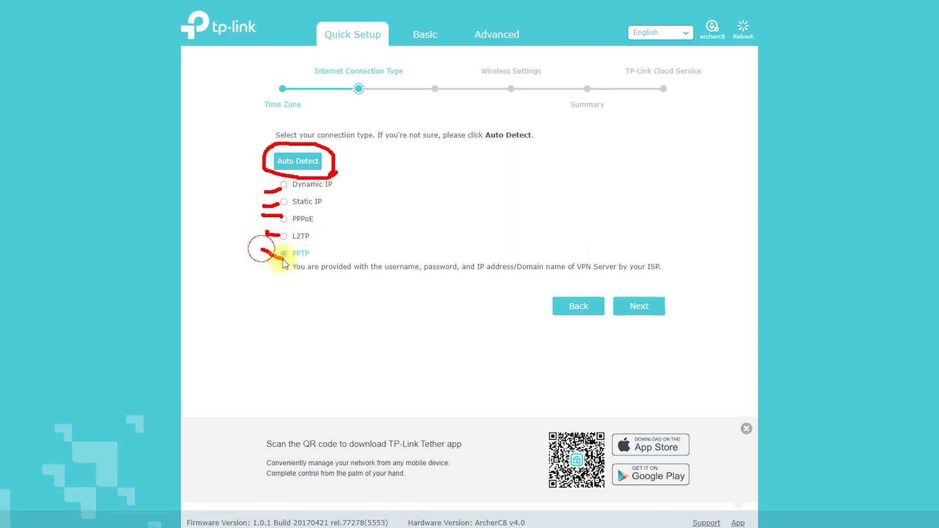
pyautogui.click(313, 184)
pyautogui.click(652, 315)
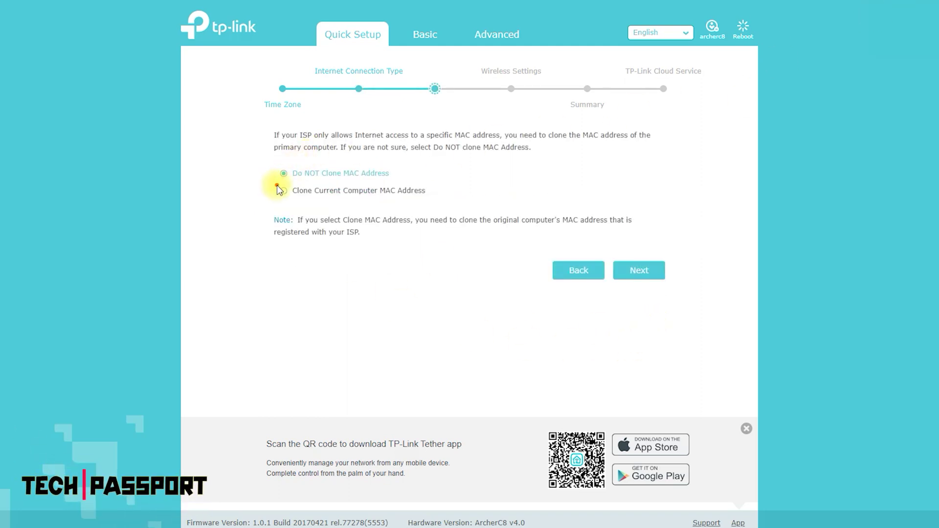
pyautogui.moveTo(283, 201)
pyautogui.mouseDown()
pyautogui.moveTo(421, 203)
pyautogui.moveTo(323, 149)
pyautogui.moveTo(272, 203)
pyautogui.moveTo(288, 209)
pyautogui.mouseUp()
pyautogui.press('e')
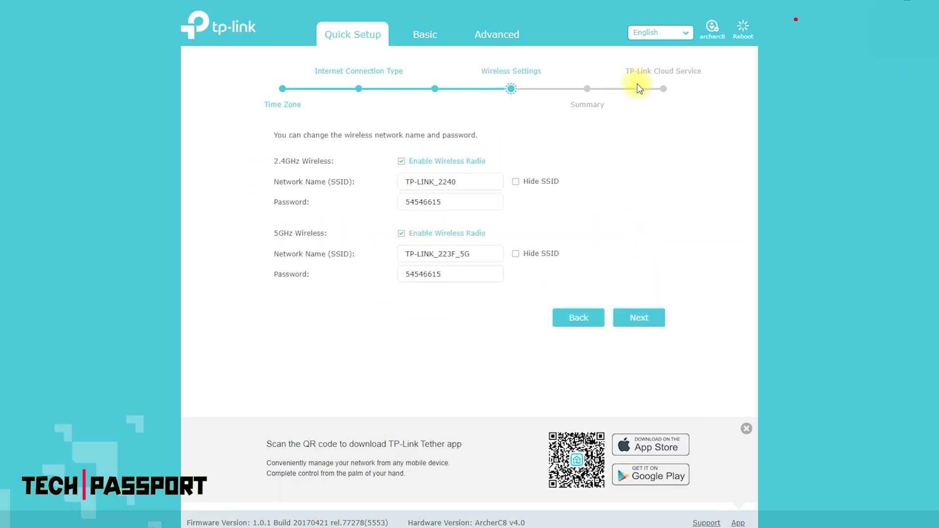
# - Accept the existing 2.4GHz and 5GHz wireless settings and save the quick setup configuration from the summary
pyautogui.moveTo(267, 169); pyautogui.dragTo(336, 171)
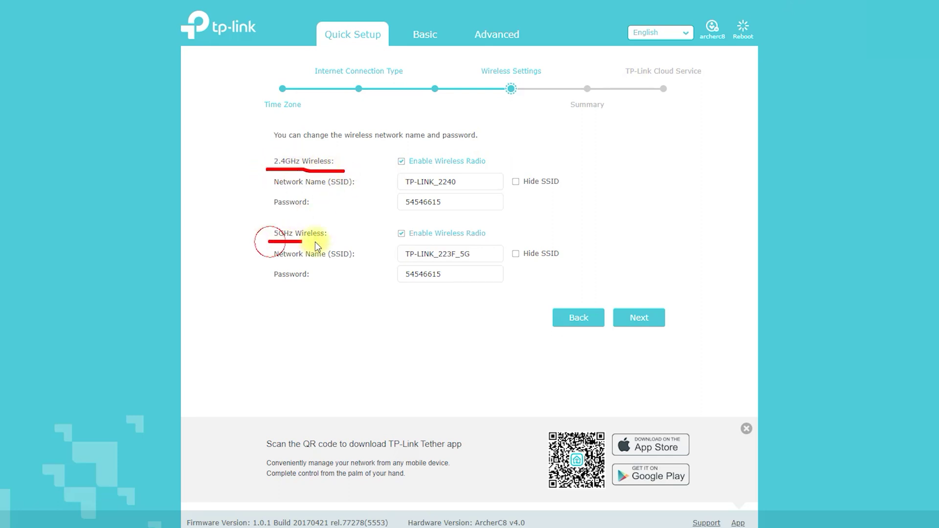
pyautogui.press('e')
pyautogui.click(636, 315)
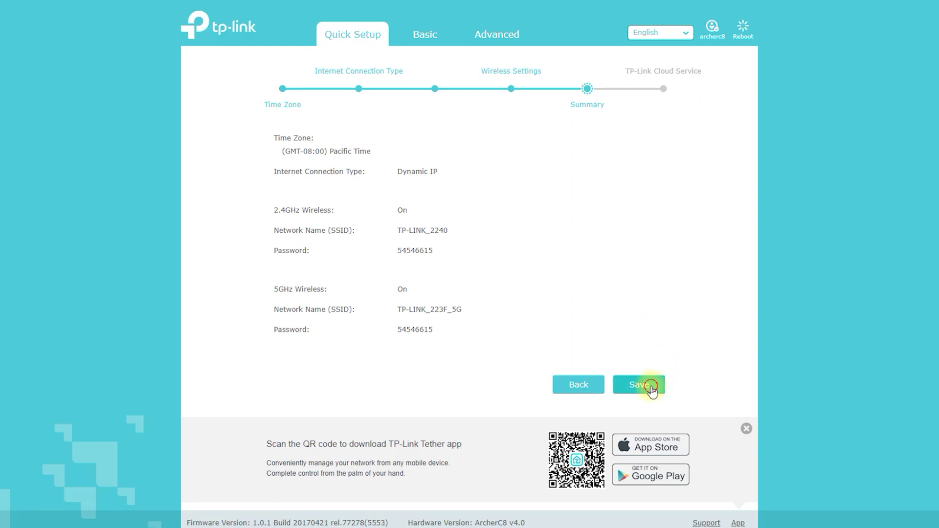
pyautogui.click(654, 384)
# - Open the basic network map and examine the internet status and the router's wireless details, dismissing the Tether app banner
pyautogui.click(423, 43)
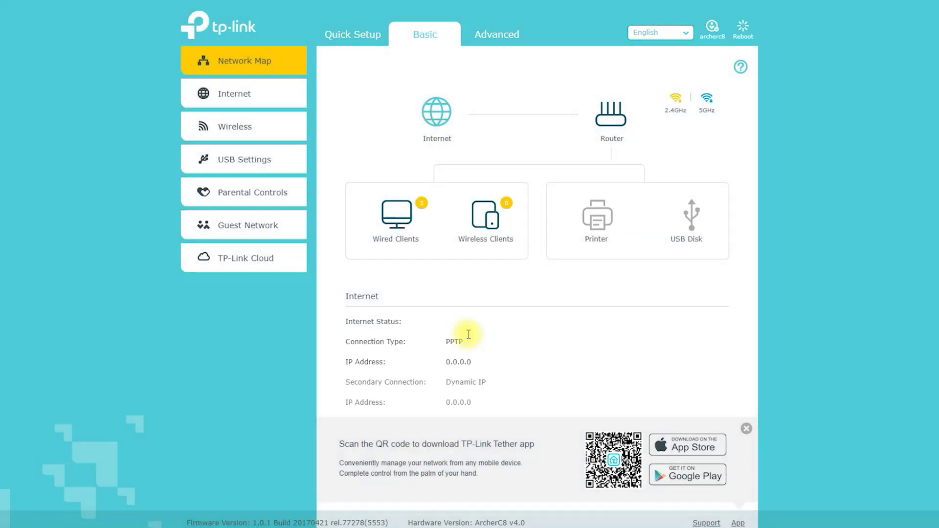
pyautogui.moveTo(455, 147)
pyautogui.mouseDown()
pyautogui.moveTo(404, 80)
pyautogui.moveTo(465, 157)
pyautogui.mouseUp()
pyautogui.moveTo(578, 134)
pyautogui.mouseDown()
pyautogui.moveTo(557, 114)
pyautogui.moveTo(562, 144)
pyautogui.mouseUp()
pyautogui.moveTo(631, 128); pyautogui.dragTo(658, 126)
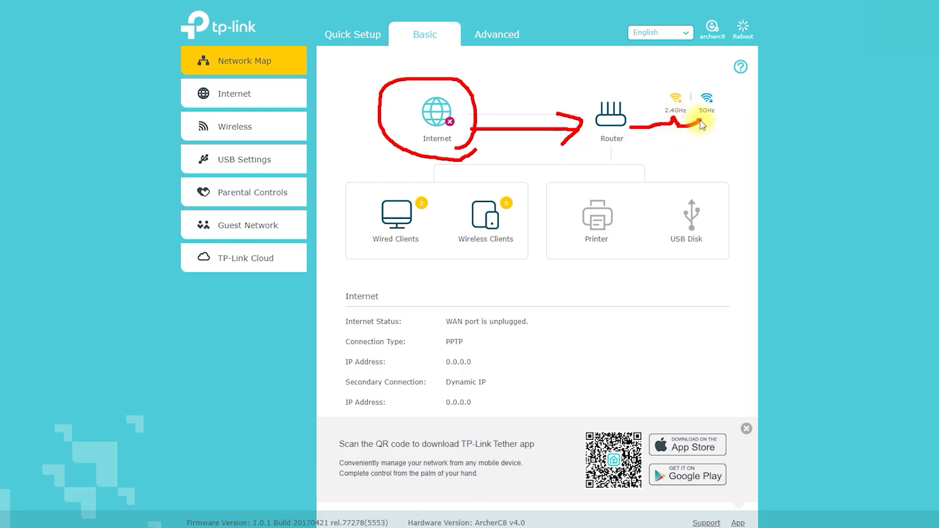
pyautogui.press('Escape')
pyautogui.click(611, 122)
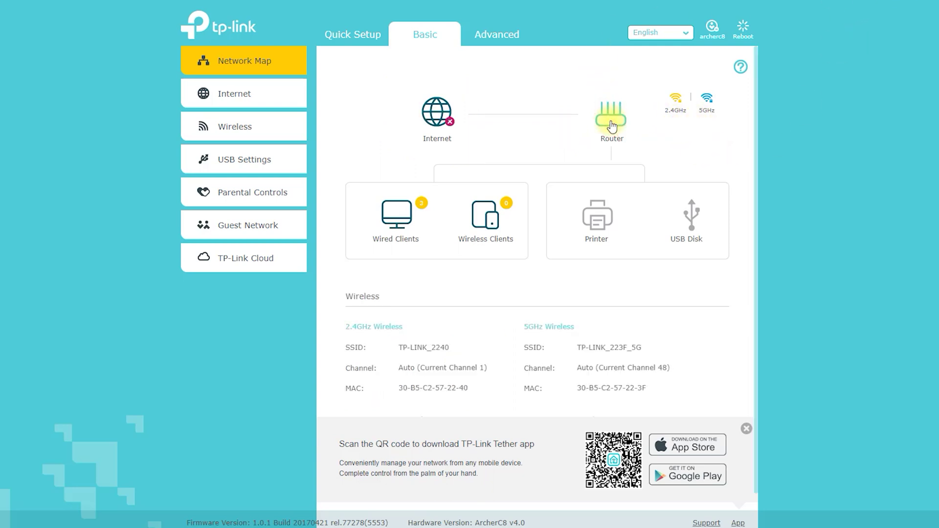
pyautogui.scroll(-1, 591, 267)
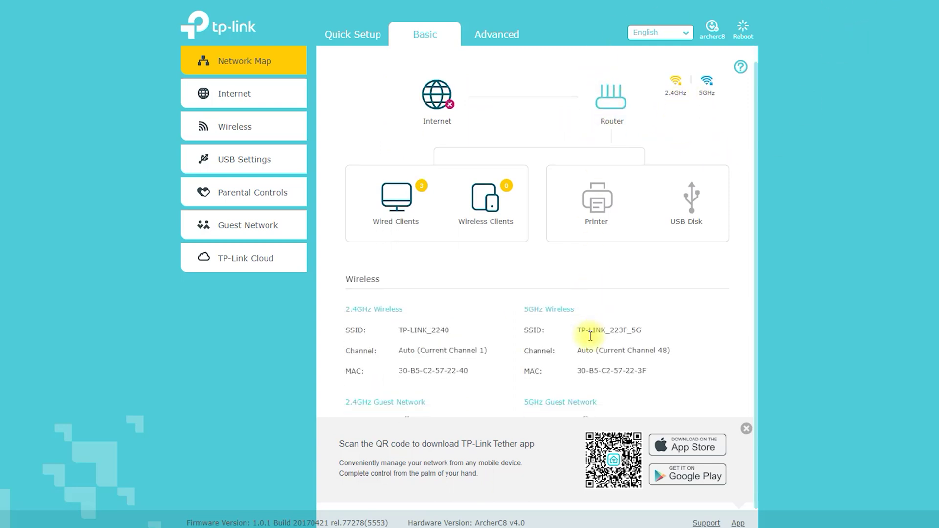
pyautogui.click(746, 430)
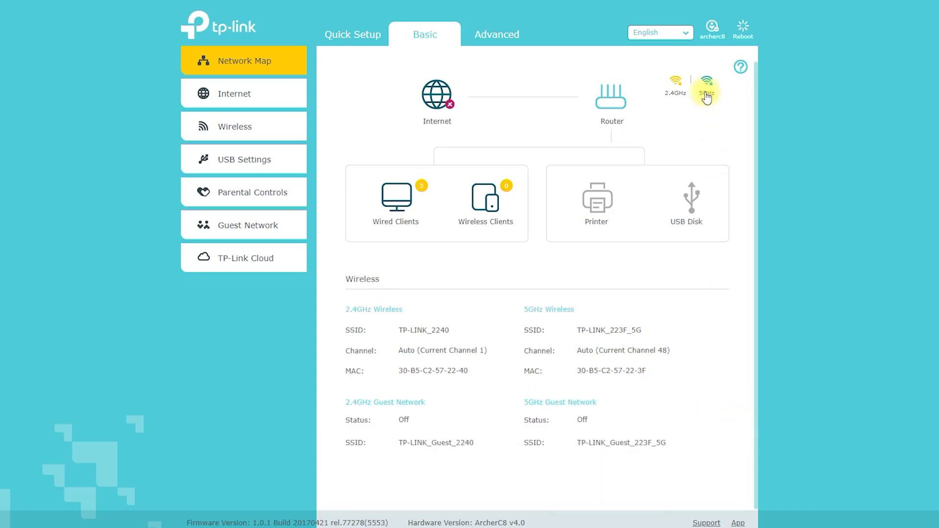
# - Examine the wired clients, wireless clients, printer and USB disk details on the network map
pyautogui.click(396, 197)
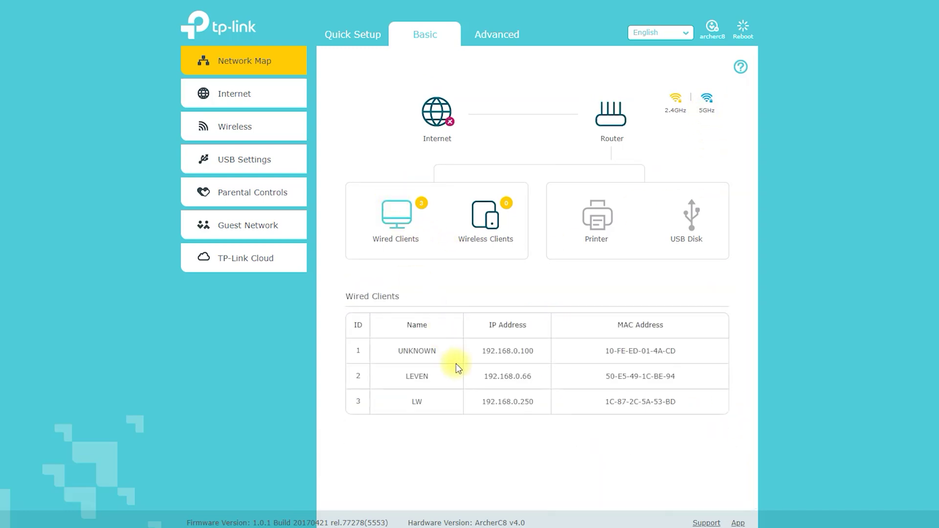
pyautogui.click(500, 219)
pyautogui.click(602, 219)
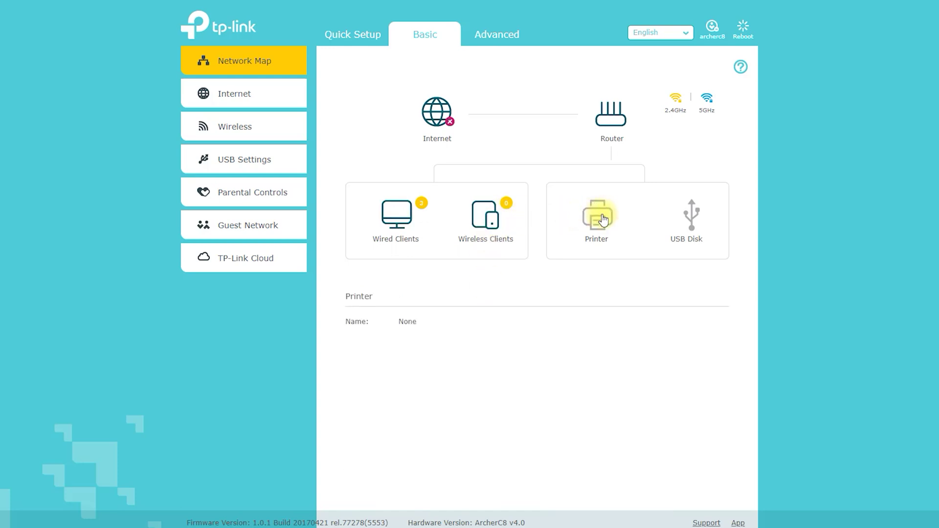
pyautogui.click(691, 211)
# - Set the basic internet connection type to Dynamic IP with no MAC address cloning and save it
pyautogui.click(265, 93)
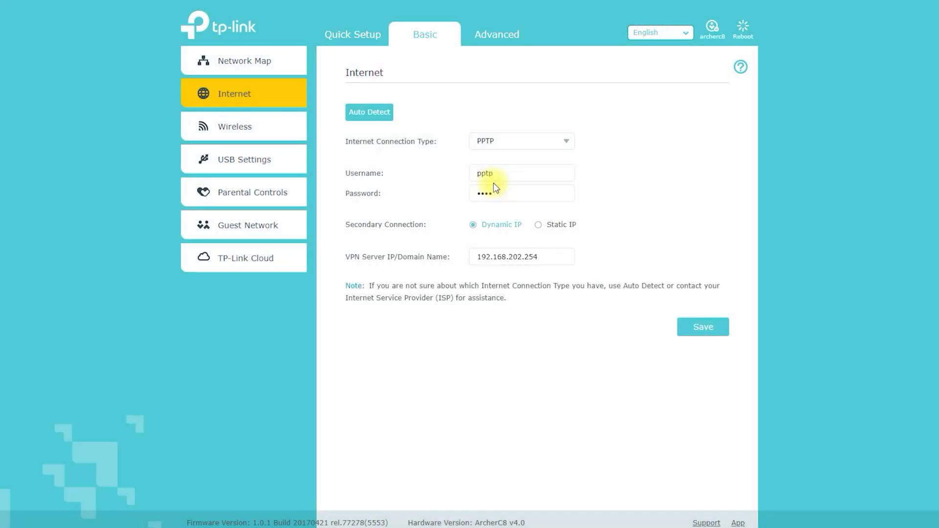
pyautogui.click(552, 143)
pyautogui.click(555, 165)
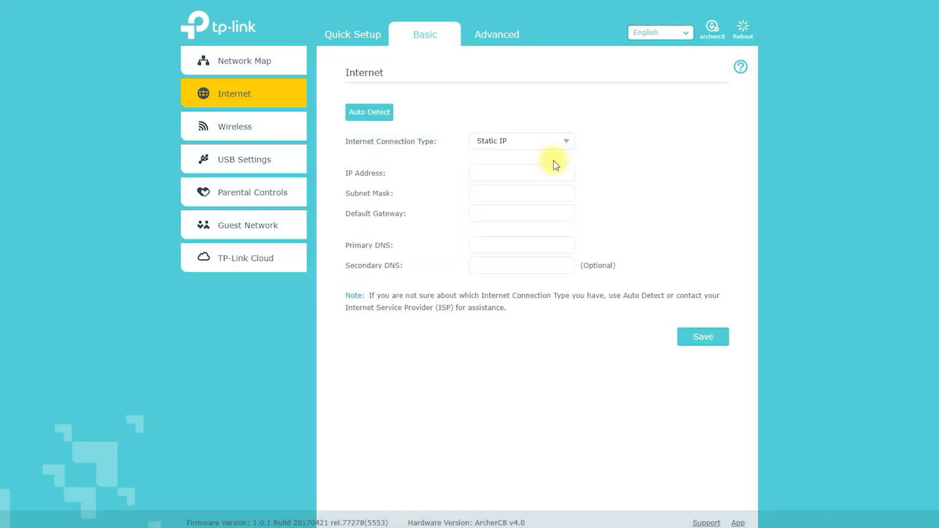
pyautogui.click(561, 143)
pyautogui.click(556, 180)
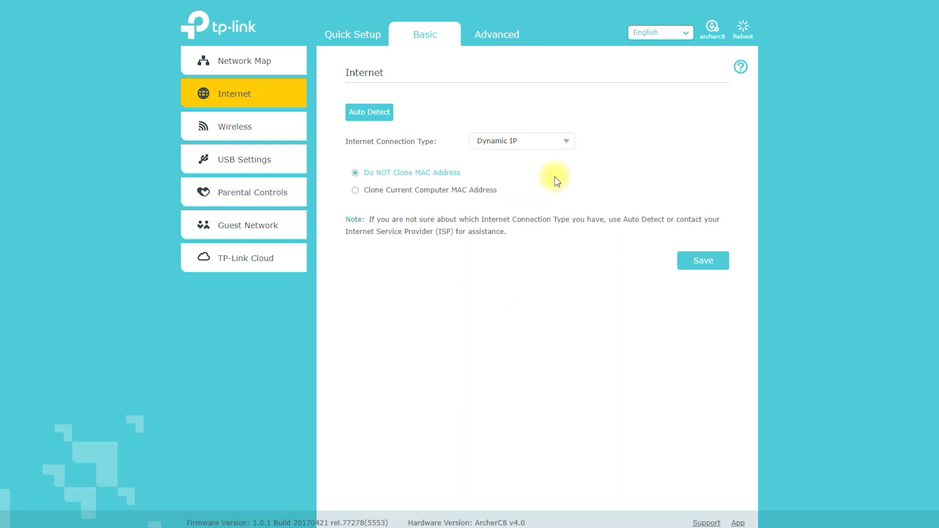
pyautogui.click(678, 263)
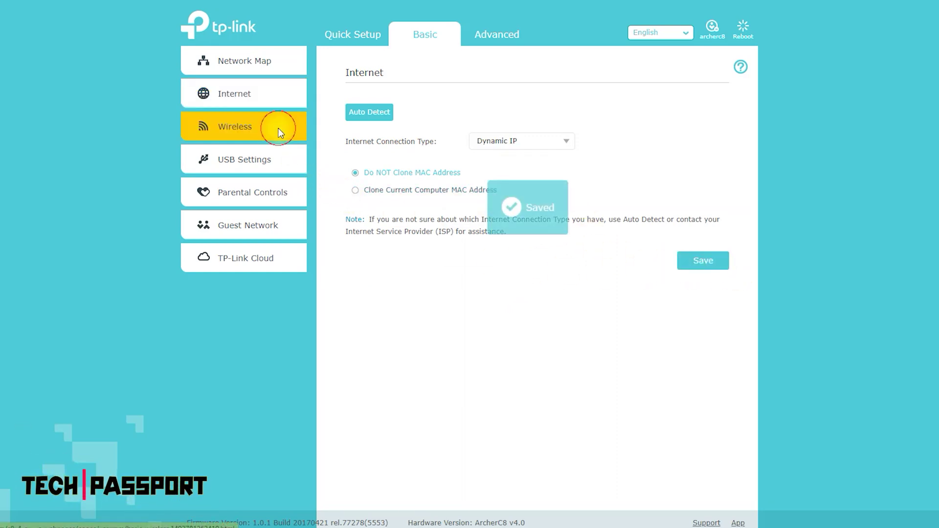
# - Examine the basic wireless settings for the 2.4GHz and 5GHz networks
pyautogui.click(279, 126)
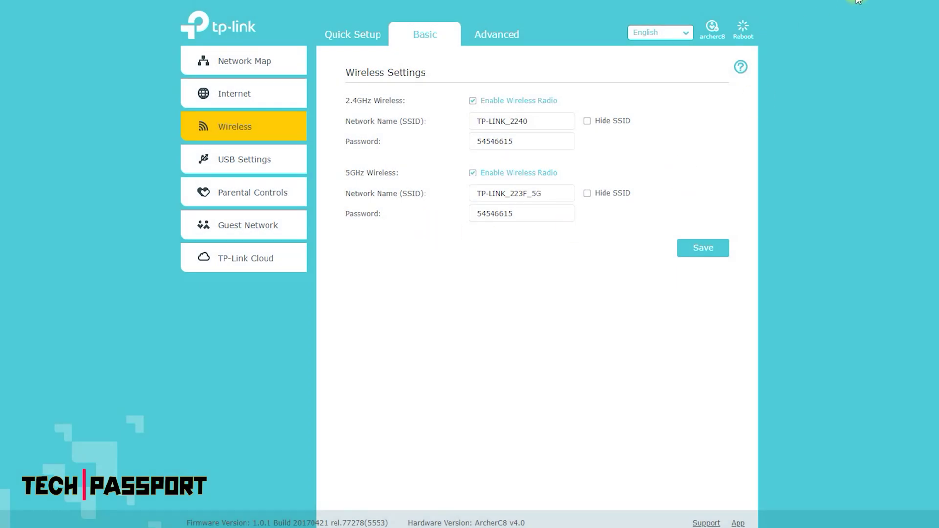
pyautogui.moveTo(369, 83)
pyautogui.mouseDown()
pyautogui.moveTo(455, 73)
pyautogui.moveTo(376, 94)
pyautogui.moveTo(415, 110)
pyautogui.mouseUp()
pyautogui.moveTo(345, 182); pyautogui.dragTo(359, 188)
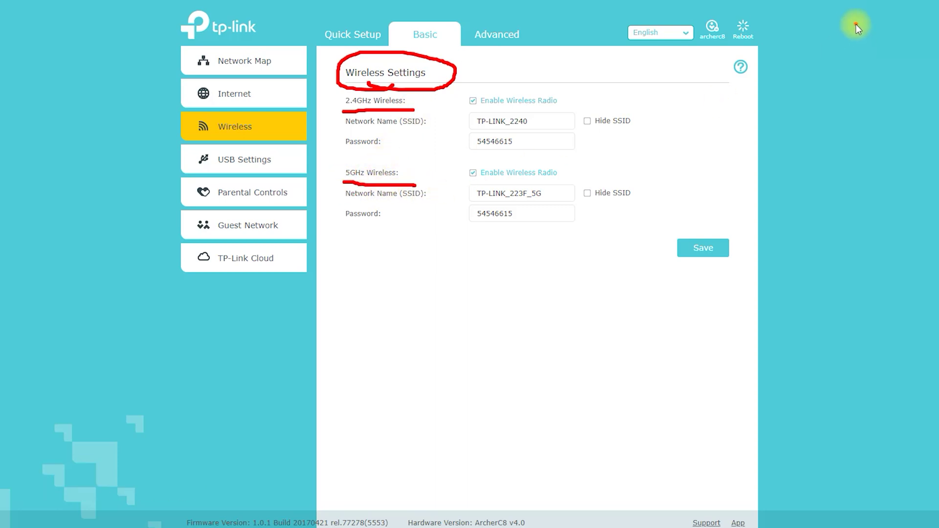
# - Examine the USB settings for sharing access, folder sharing and the print server
pyautogui.click(256, 157)
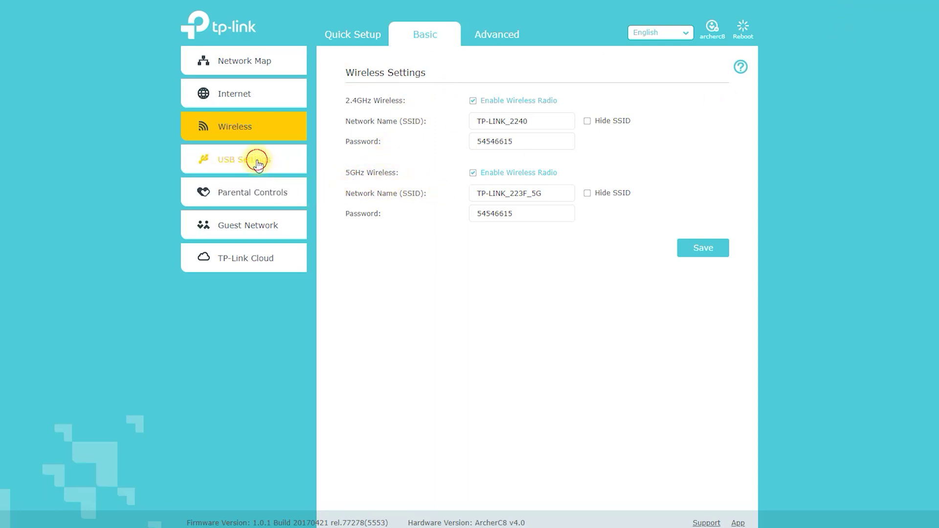
pyautogui.click(264, 196)
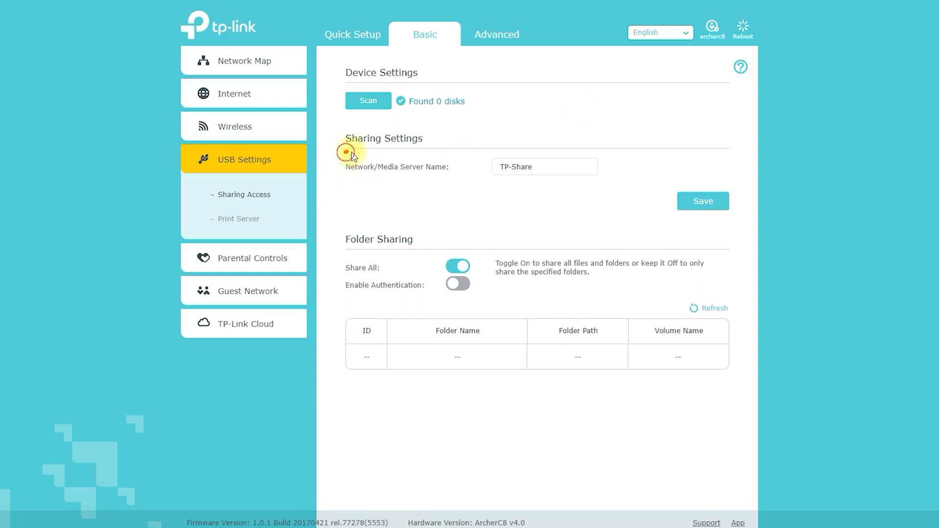
pyautogui.moveTo(367, 260)
pyautogui.mouseDown()
pyautogui.moveTo(422, 252)
pyautogui.moveTo(341, 230)
pyautogui.mouseUp()
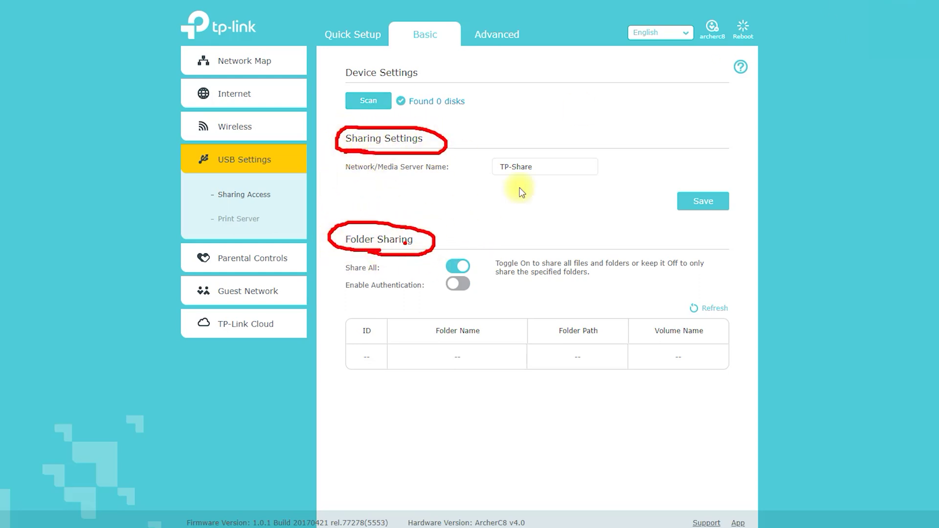
pyautogui.click(242, 227)
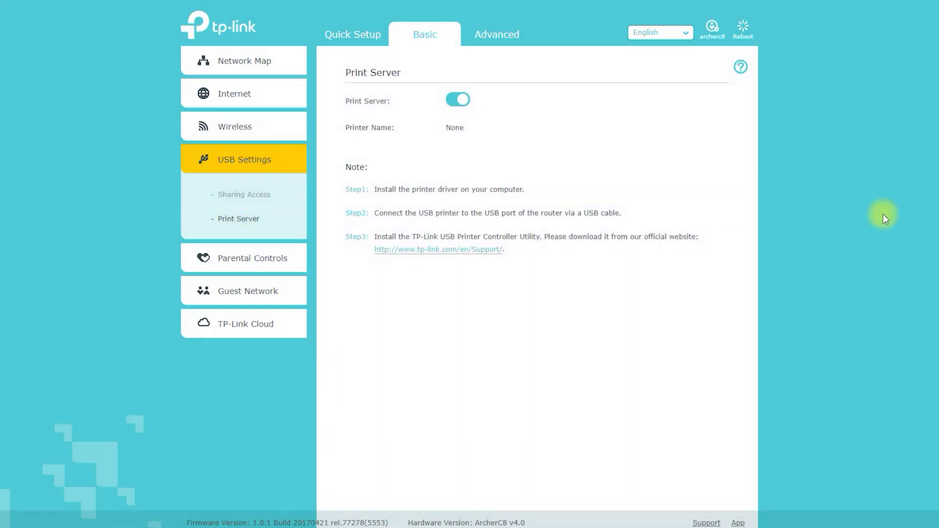
pyautogui.moveTo(368, 88); pyautogui.dragTo(391, 88)
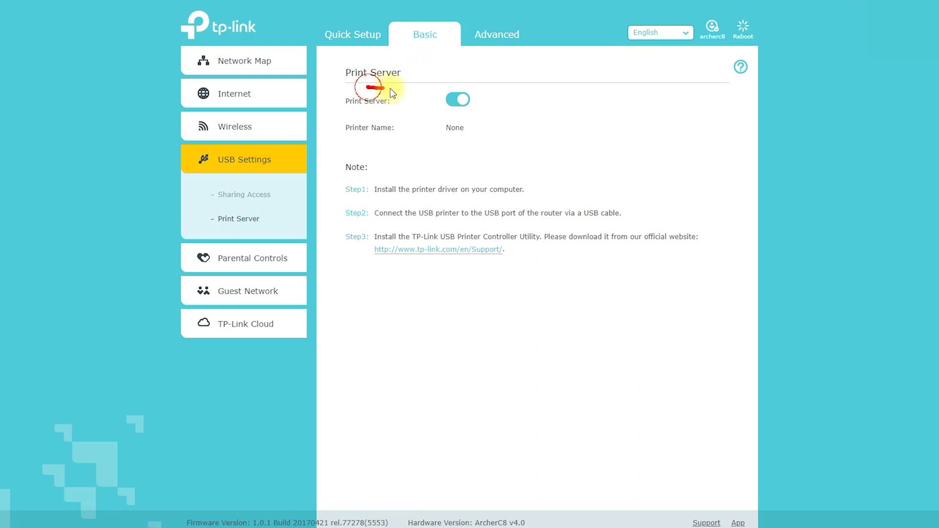
pyautogui.moveTo(356, 59); pyautogui.dragTo(326, 78)
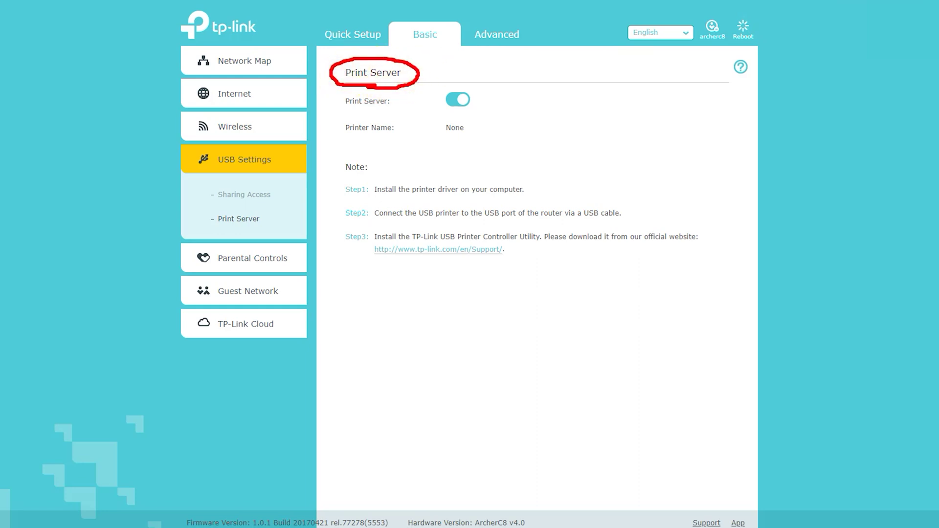
# - Open the parental controls and examine their status and the list of controlled devices
pyautogui.click(245, 259)
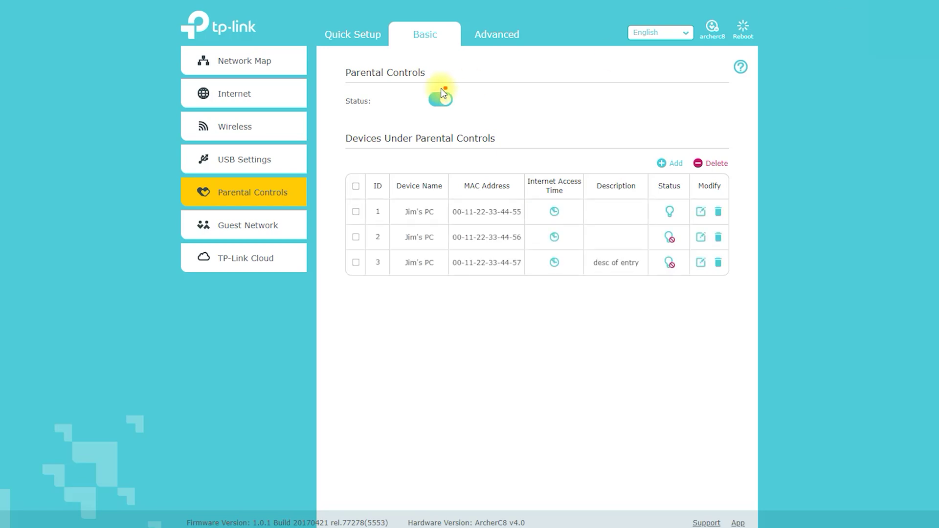
pyautogui.moveTo(369, 49)
pyautogui.mouseDown()
pyautogui.moveTo(335, 89)
pyautogui.moveTo(428, 84)
pyautogui.mouseUp()
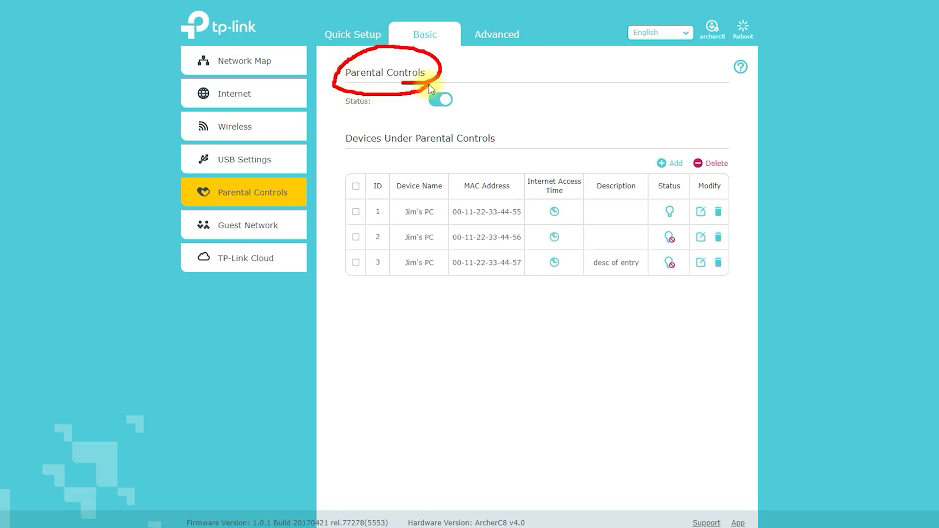
pyautogui.moveTo(474, 234); pyautogui.dragTo(465, 238)
pyautogui.moveTo(346, 162)
pyautogui.mouseDown()
pyautogui.moveTo(342, 199)
pyautogui.moveTo(383, 304)
pyautogui.moveTo(672, 313)
pyautogui.moveTo(765, 205)
pyautogui.moveTo(491, 121)
pyautogui.moveTo(352, 147)
pyautogui.moveTo(351, 179)
pyautogui.mouseUp()
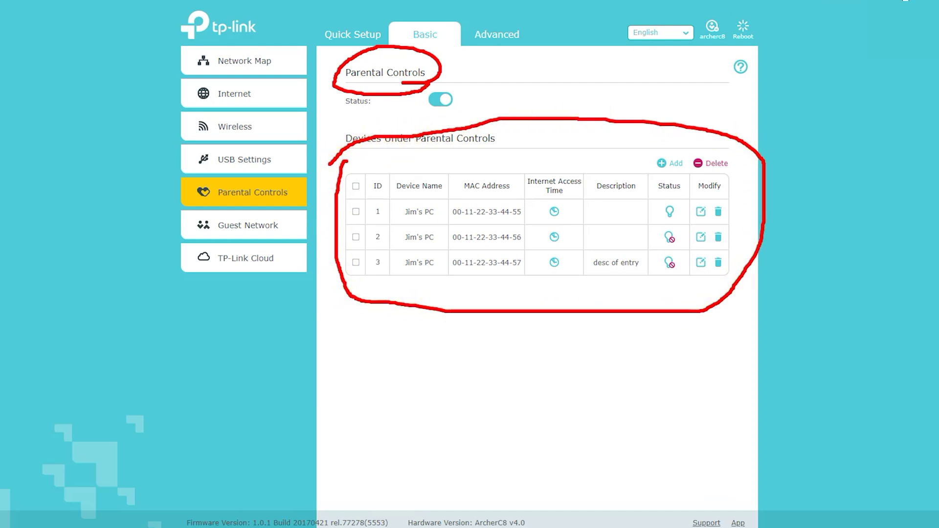
# - Try to add the existing device TP-Link-PXC222 to the parental controls with the description 11
pyautogui.click(671, 163)
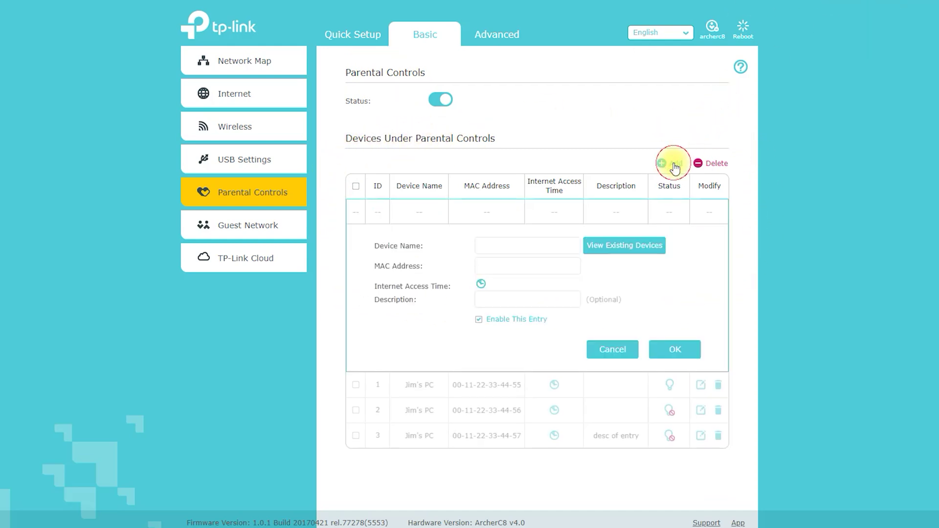
pyautogui.click(607, 252)
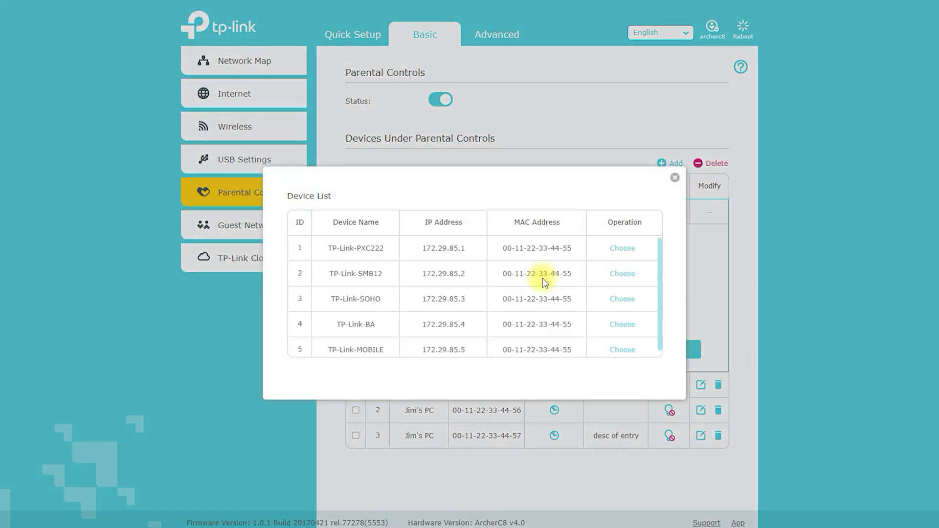
pyautogui.click(622, 251)
pyautogui.click(505, 300)
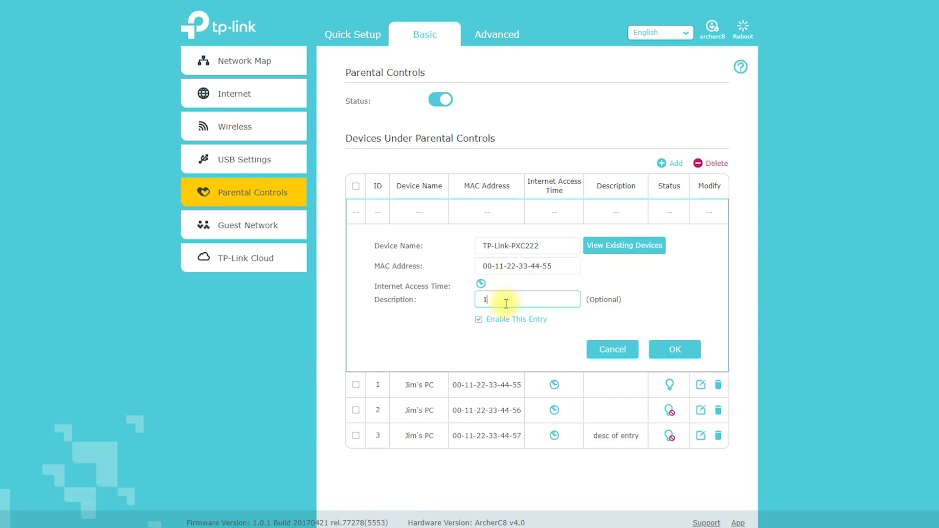
pyautogui.click(673, 348)
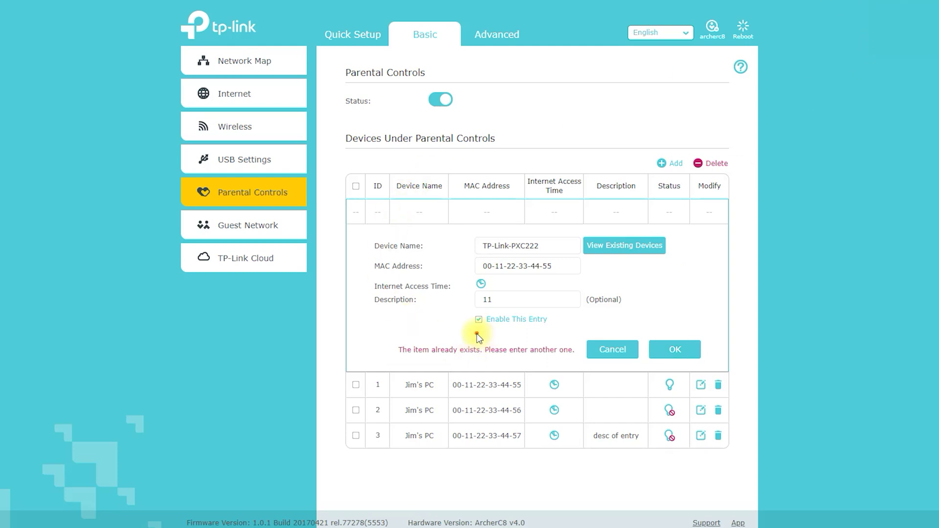
# - Open the basic guest network settings and examine the options for the 2.4GHz and 5GHz guest networks
pyautogui.moveTo(477, 333); pyautogui.dragTo(545, 338)
pyautogui.click(253, 231)
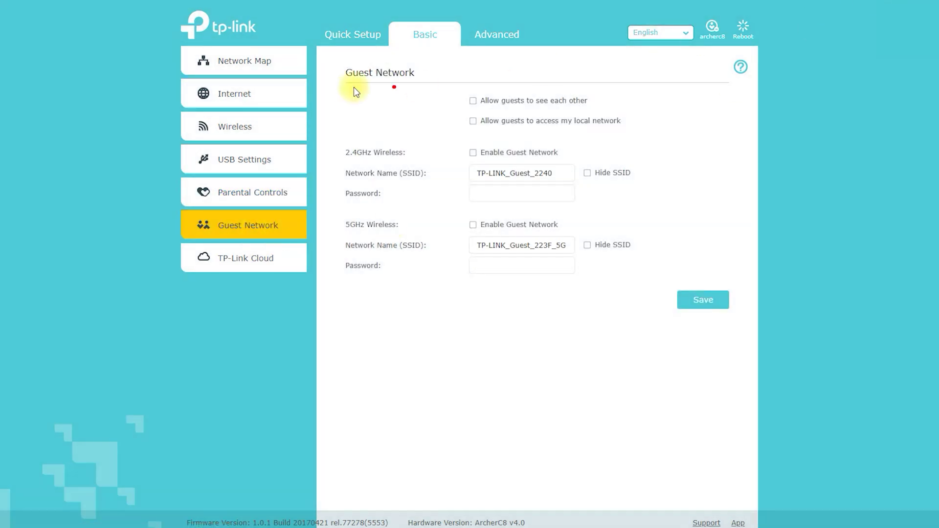
pyautogui.moveTo(355, 92)
pyautogui.mouseDown()
pyautogui.moveTo(409, 88)
pyautogui.moveTo(358, 64)
pyautogui.mouseUp()
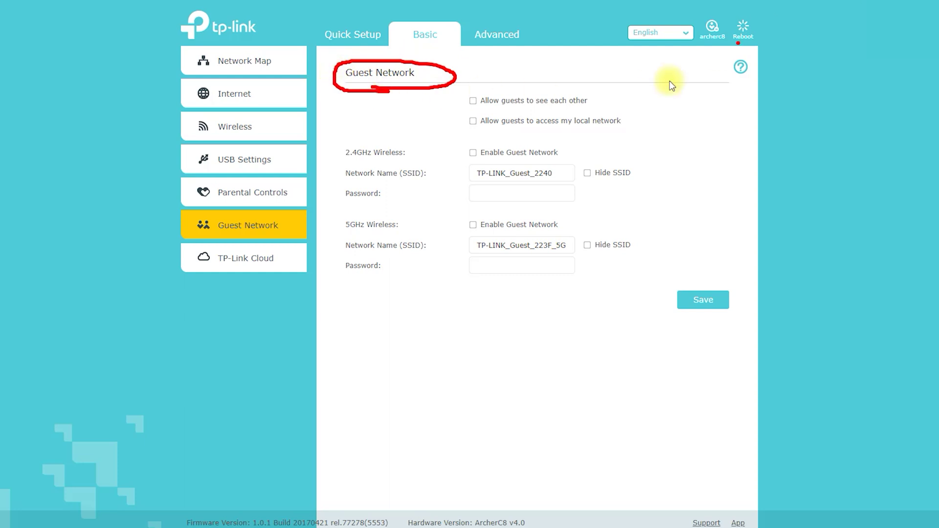
pyautogui.moveTo(359, 239); pyautogui.dragTo(402, 232)
pyautogui.click(440, 229)
pyautogui.press('Escape')
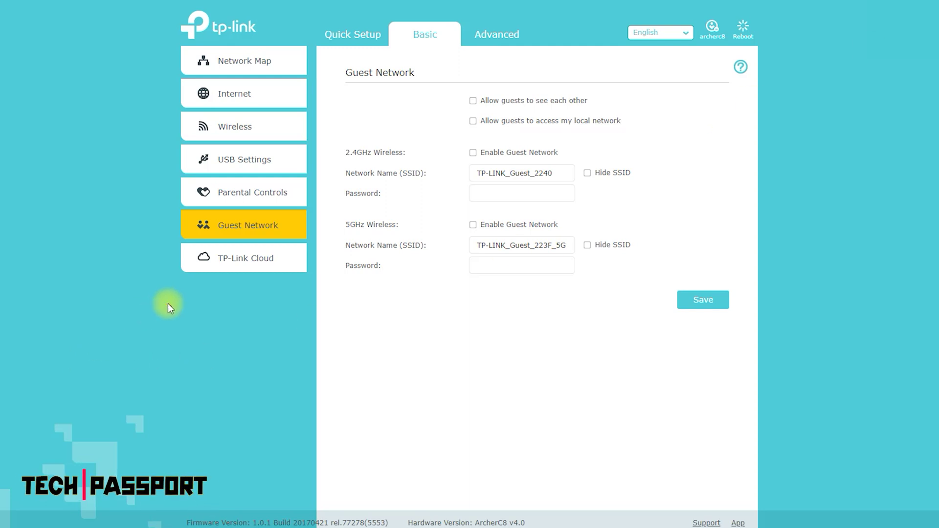
# - Check the TP-Link Cloud page and the advanced status overview's Internet and Wireless sections
pyautogui.click(252, 261)
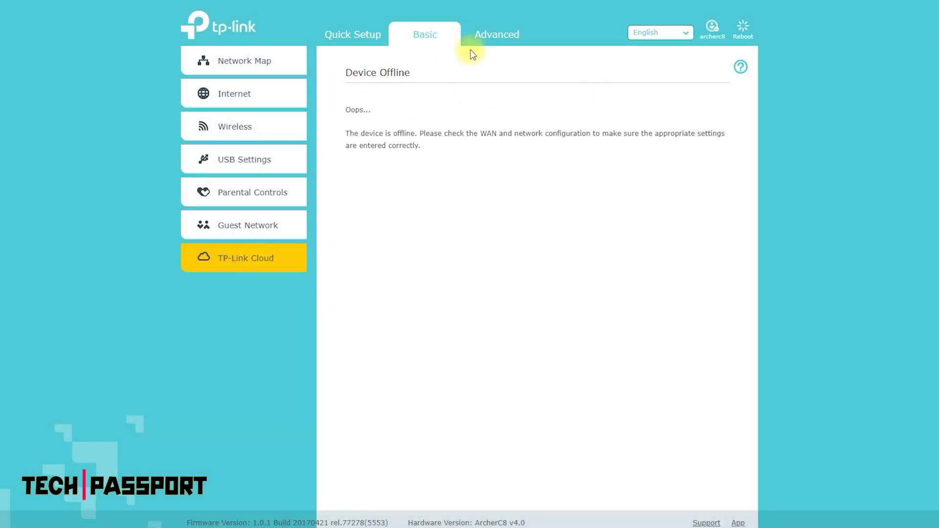
pyautogui.click(484, 35)
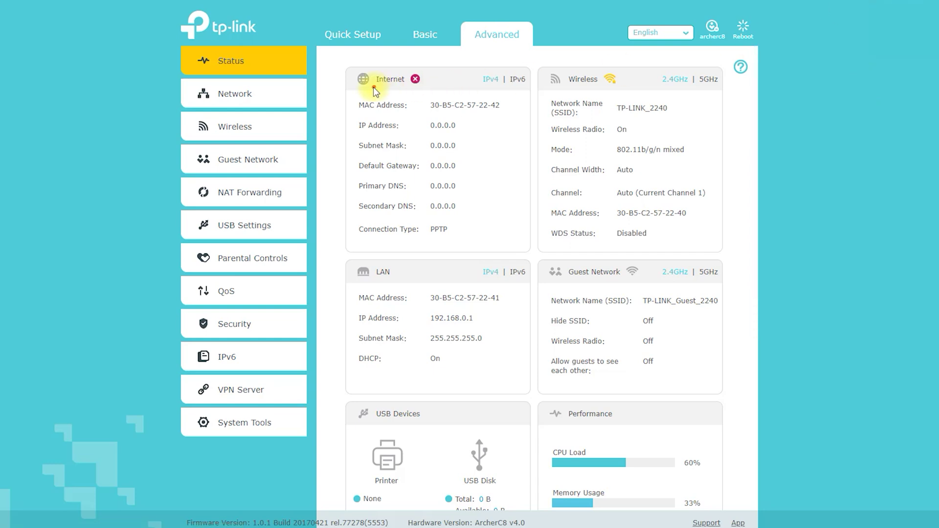
pyautogui.moveTo(379, 91); pyautogui.dragTo(397, 69)
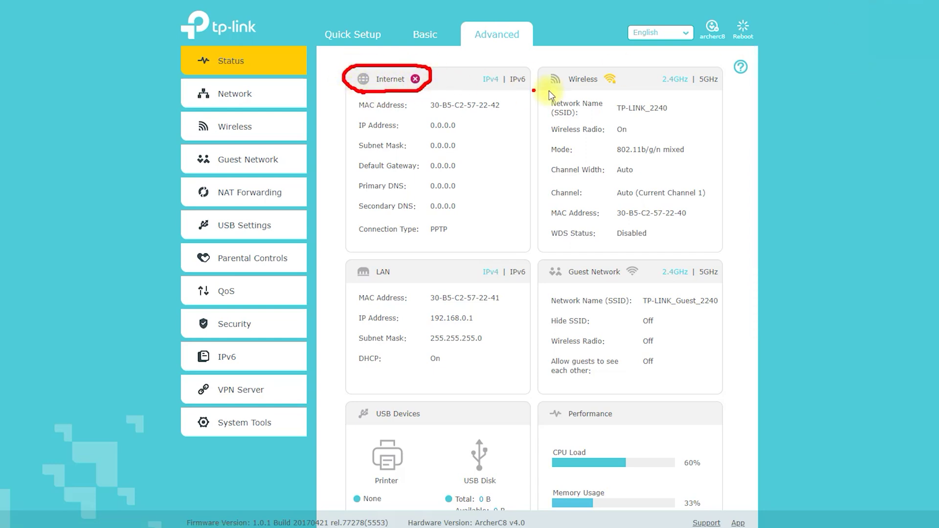
pyautogui.moveTo(564, 93)
pyautogui.mouseDown()
pyautogui.moveTo(623, 63)
pyautogui.moveTo(536, 90)
pyautogui.moveTo(567, 92)
pyautogui.mouseUp()
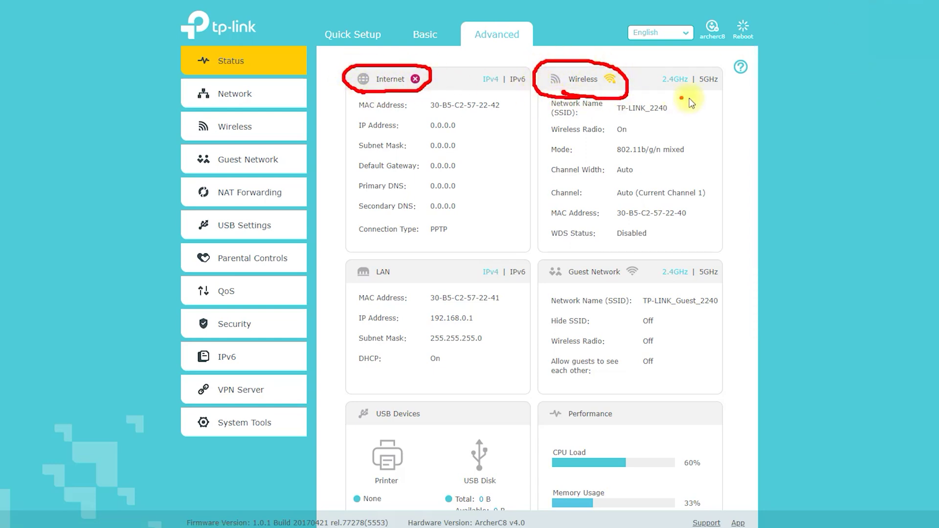
pyautogui.moveTo(665, 94)
pyautogui.mouseDown()
pyautogui.moveTo(725, 90)
pyautogui.moveTo(658, 66)
pyautogui.moveTo(668, 96)
pyautogui.mouseUp()
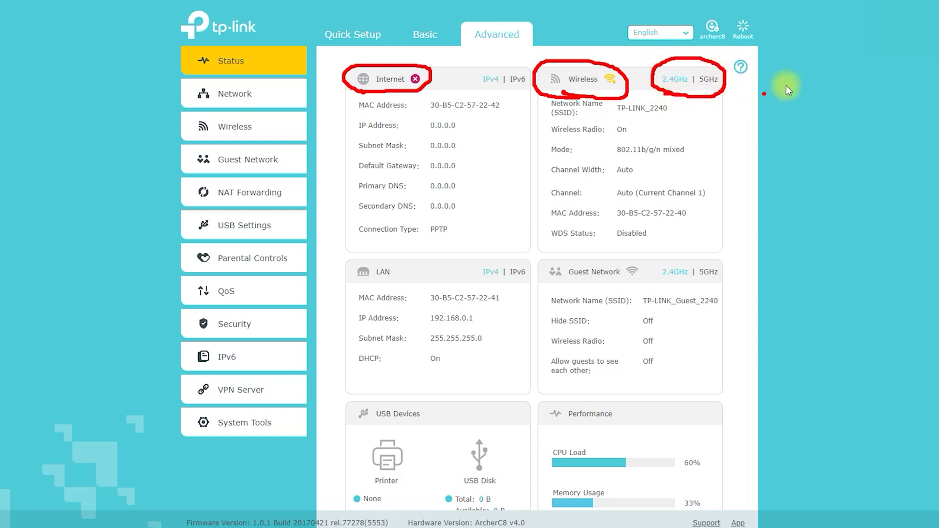
# - Show the 5GHz details for the wireless and guest networks and the IPv6 details for Internet and LAN
pyautogui.click(708, 79)
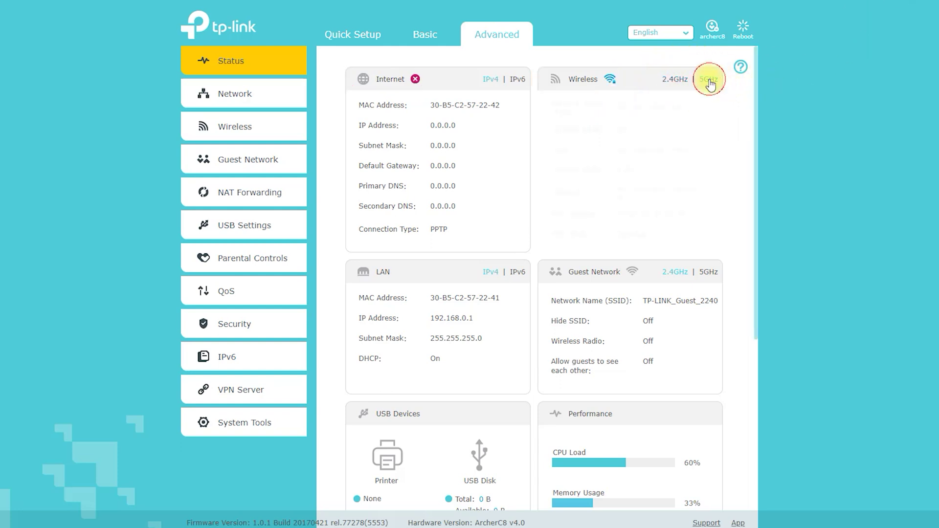
pyautogui.click(517, 79)
pyautogui.click(520, 272)
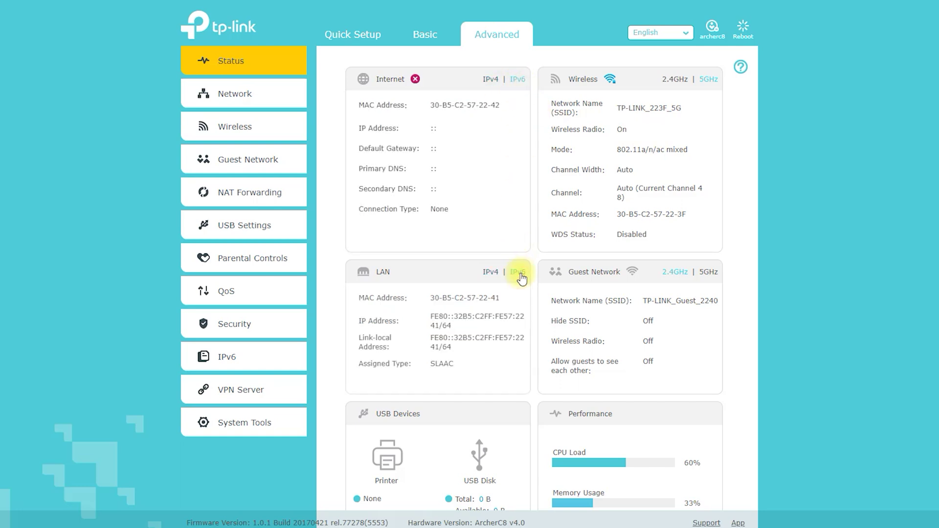
pyautogui.click(708, 272)
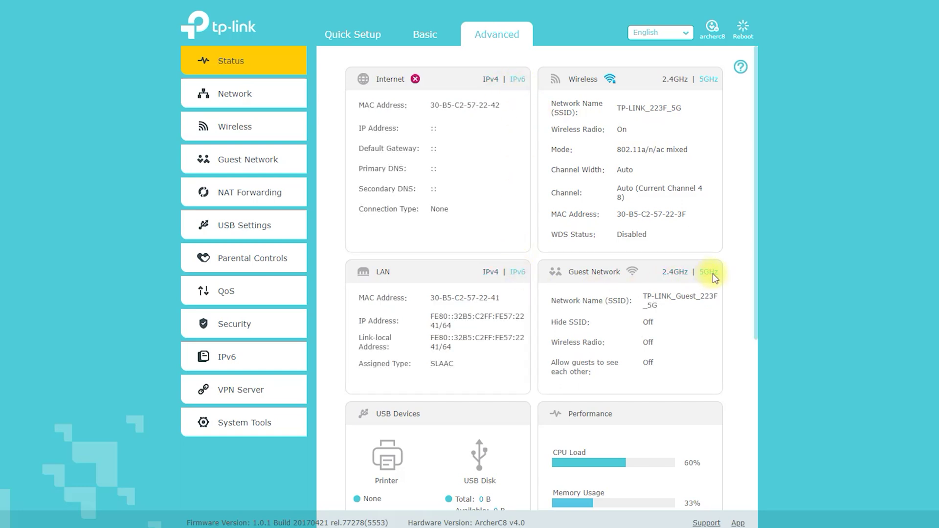
# - Examine the USB devices, CPU load and memory usage, and the wired and wireless clients in the status overview
pyautogui.scroll(-3, 713, 275)
pyautogui.scroll(-3, 712, 274)
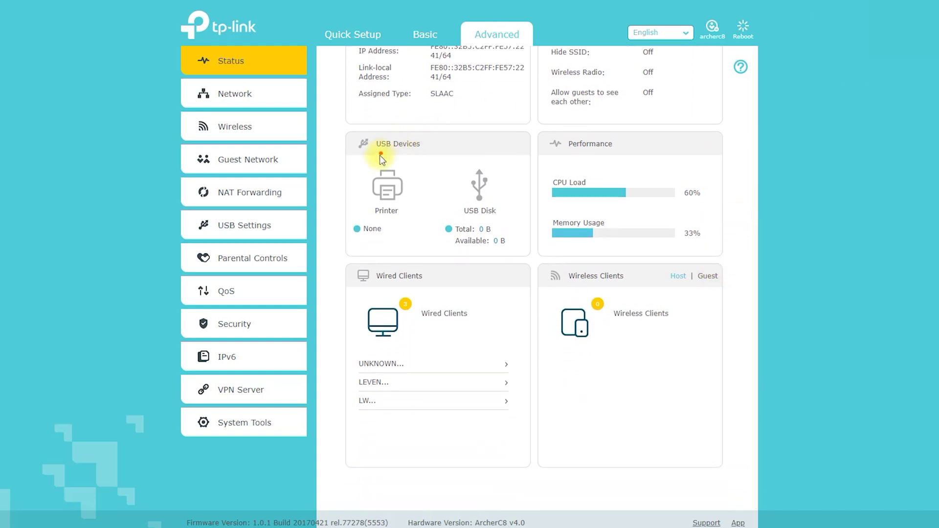
pyautogui.moveTo(425, 160); pyautogui.dragTo(362, 123)
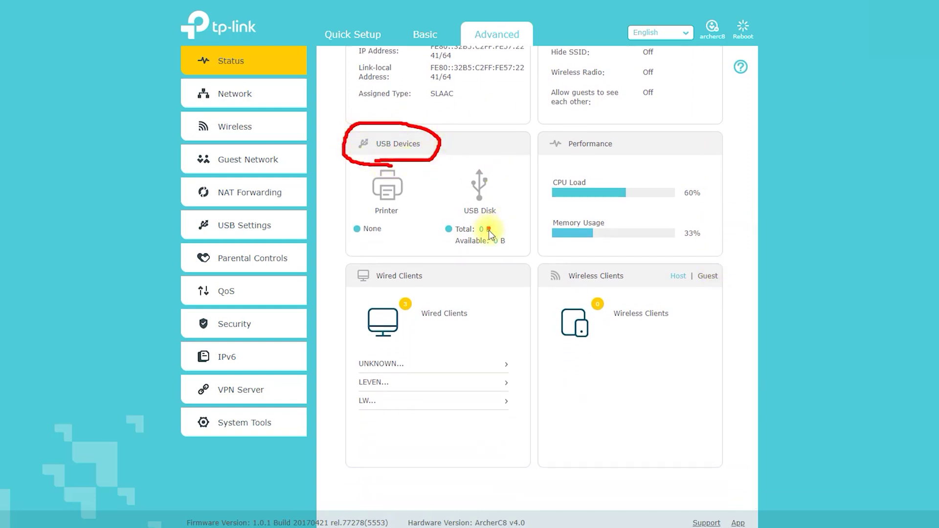
pyautogui.moveTo(497, 218); pyautogui.dragTo(462, 167)
pyautogui.moveTo(371, 217); pyautogui.dragTo(402, 217)
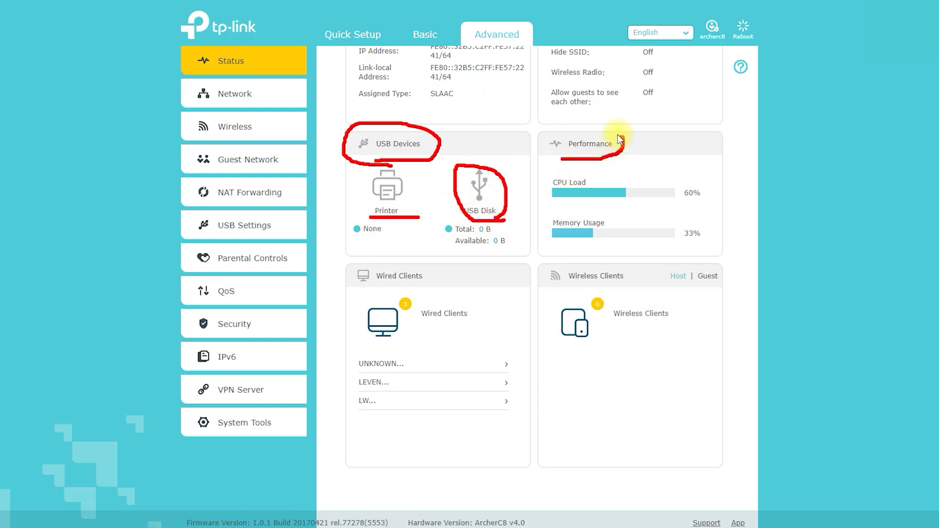
pyautogui.moveTo(630, 208)
pyautogui.mouseDown()
pyautogui.moveTo(708, 185)
pyautogui.moveTo(552, 178)
pyautogui.mouseUp()
pyautogui.moveTo(717, 230)
pyautogui.mouseDown()
pyautogui.moveTo(562, 212)
pyautogui.moveTo(547, 244)
pyautogui.mouseUp()
pyautogui.moveTo(371, 351)
pyautogui.mouseDown()
pyautogui.moveTo(505, 304)
pyautogui.moveTo(370, 296)
pyautogui.moveTo(393, 359)
pyautogui.mouseUp()
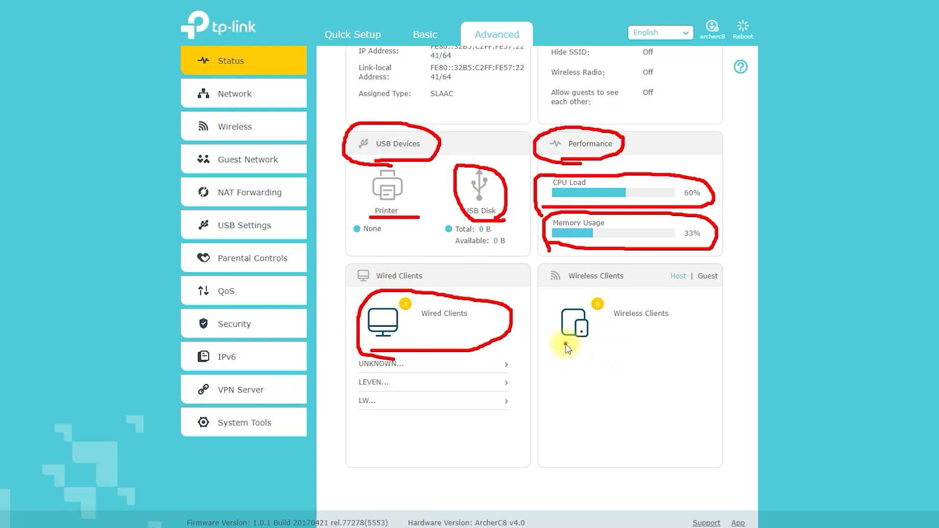
pyautogui.click(859, 17)
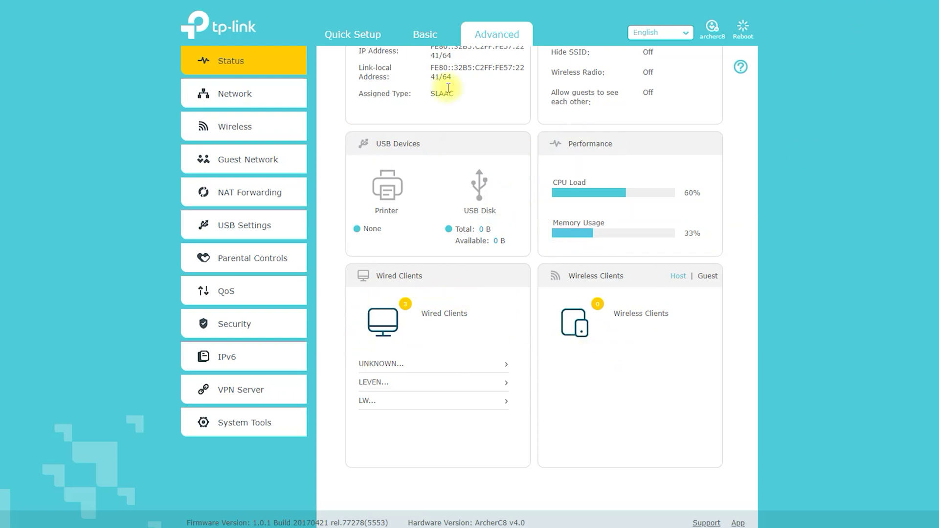
# - Open the advanced Internet settings and view the Static IP, Dynamic IP, PPPoE and BigPond Cable connection types without saving
pyautogui.click(251, 97)
pyautogui.click(233, 133)
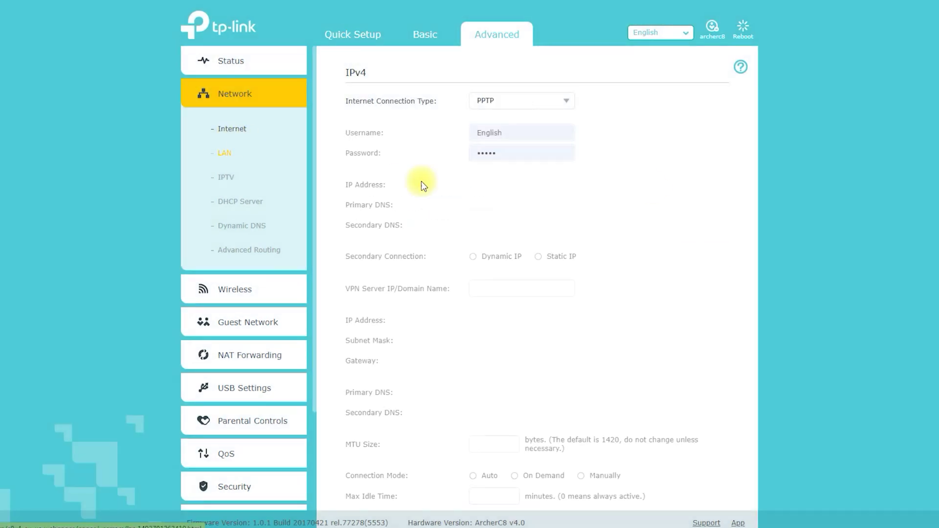
pyautogui.click(562, 103)
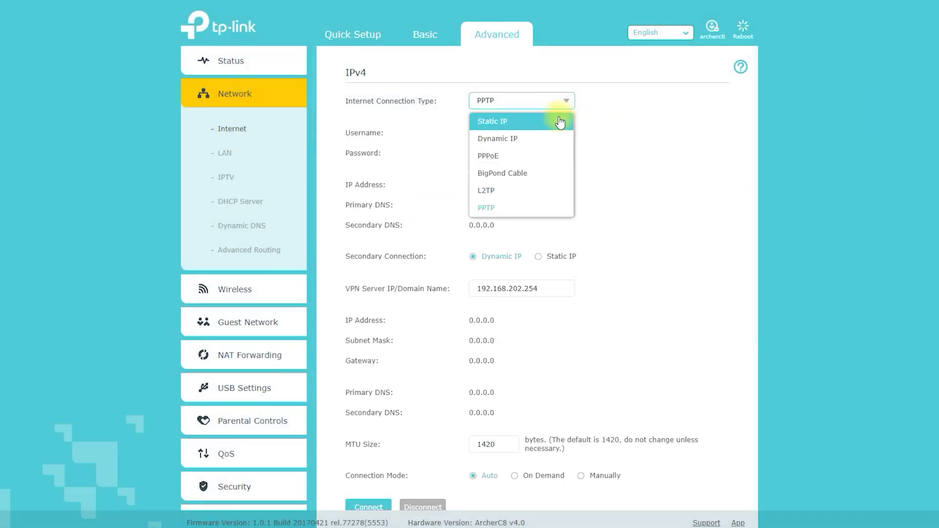
pyautogui.click(562, 118)
pyautogui.click(566, 105)
pyautogui.click(555, 136)
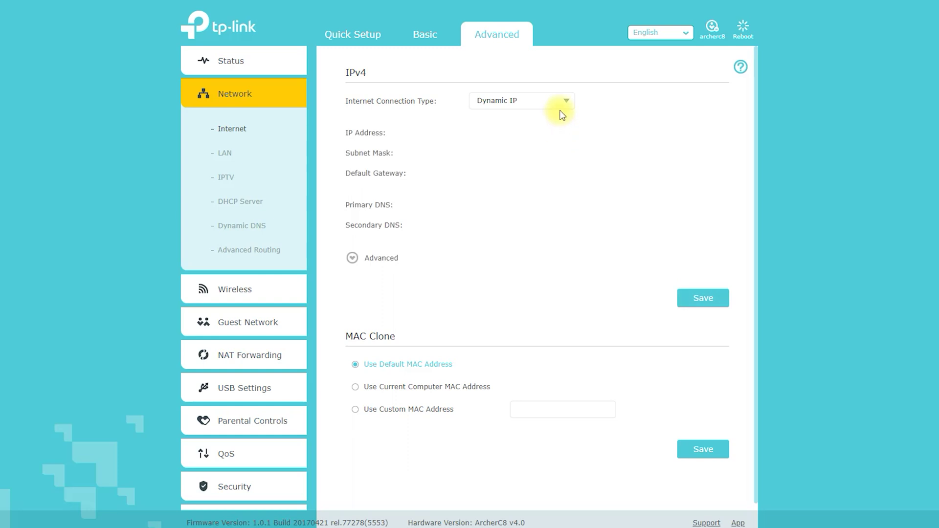
pyautogui.click(563, 105)
pyautogui.click(553, 154)
pyautogui.click(562, 104)
pyautogui.click(547, 174)
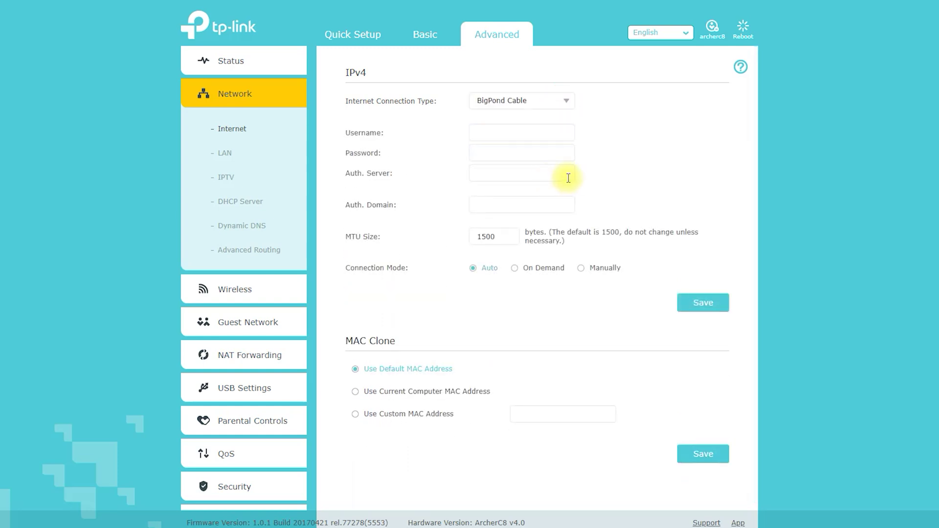
# - Examine the MAC Clone options for the default, current computer and custom MAC address
pyautogui.moveTo(391, 354)
pyautogui.mouseDown()
pyautogui.moveTo(366, 327)
pyautogui.moveTo(349, 354)
pyautogui.mouseUp()
pyautogui.moveTo(352, 380); pyautogui.dragTo(471, 384)
pyautogui.moveTo(355, 429); pyautogui.dragTo(472, 425)
pyautogui.moveTo(550, 390)
pyautogui.mouseDown()
pyautogui.moveTo(518, 399)
pyautogui.moveTo(605, 443)
pyautogui.moveTo(553, 398)
pyautogui.mouseUp()
pyautogui.moveTo(706, 476)
pyautogui.mouseDown()
pyautogui.moveTo(765, 467)
pyautogui.moveTo(656, 459)
pyautogui.mouseUp()
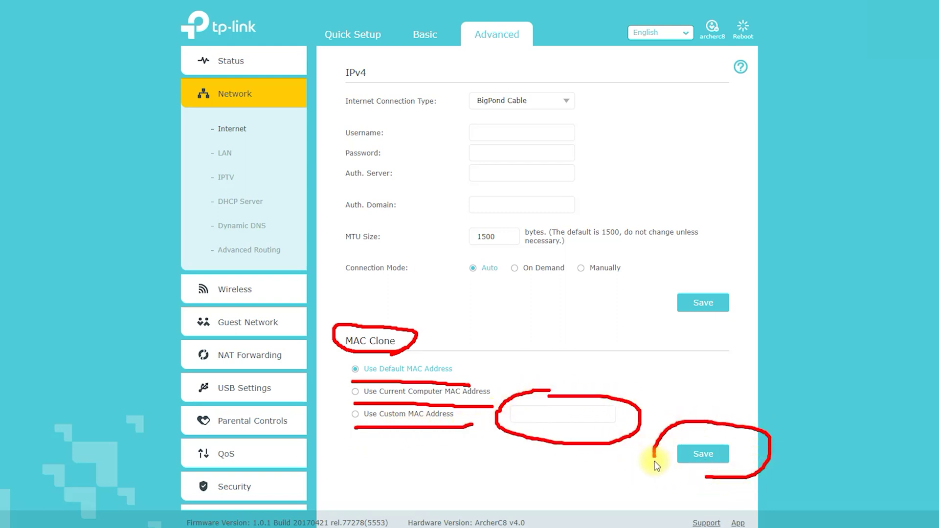
pyautogui.click(909, 3)
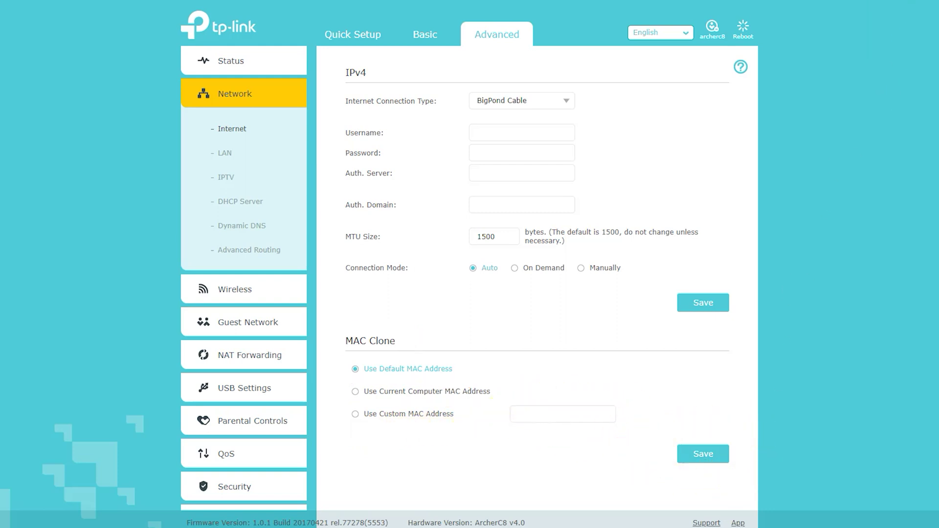
# - Examine the LAN address and subnet mask settings and the IPTV settings
pyautogui.click(230, 153)
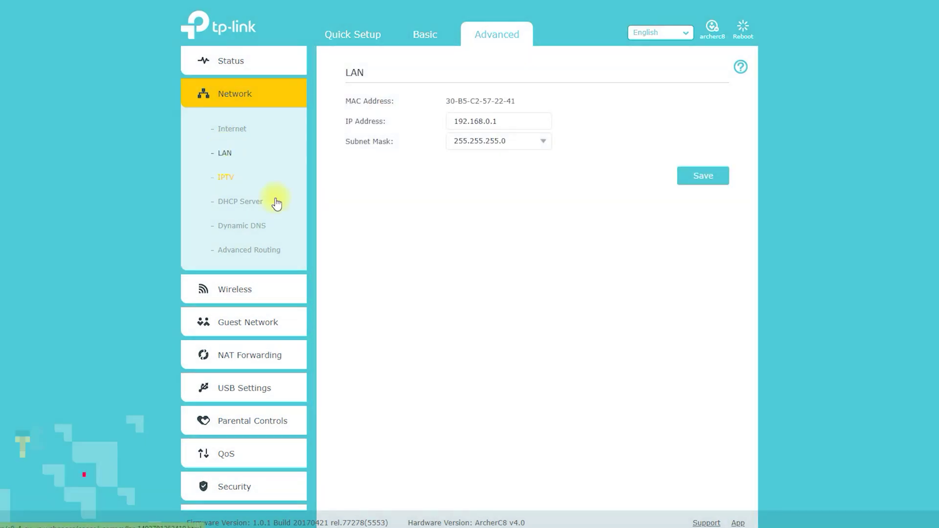
pyautogui.moveTo(345, 89); pyautogui.dragTo(368, 82)
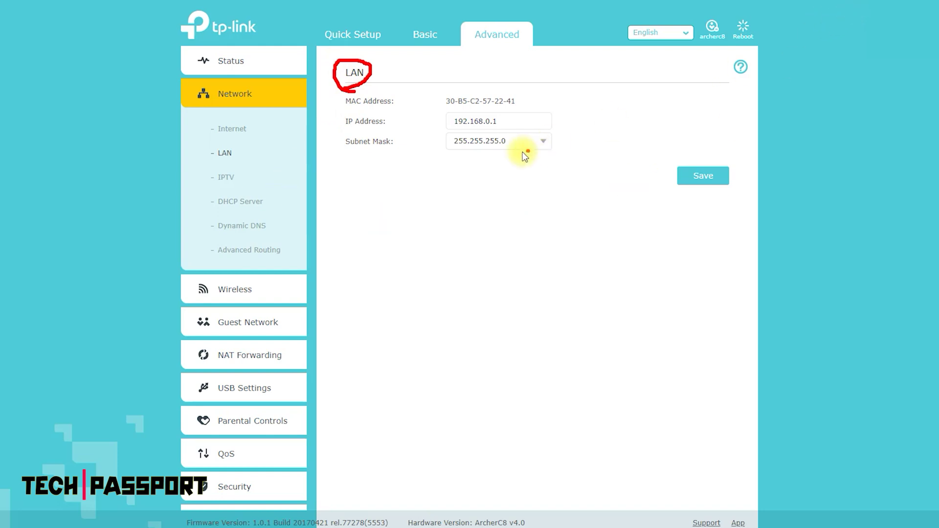
pyautogui.moveTo(444, 128); pyautogui.dragTo(453, 131)
pyautogui.click(225, 177)
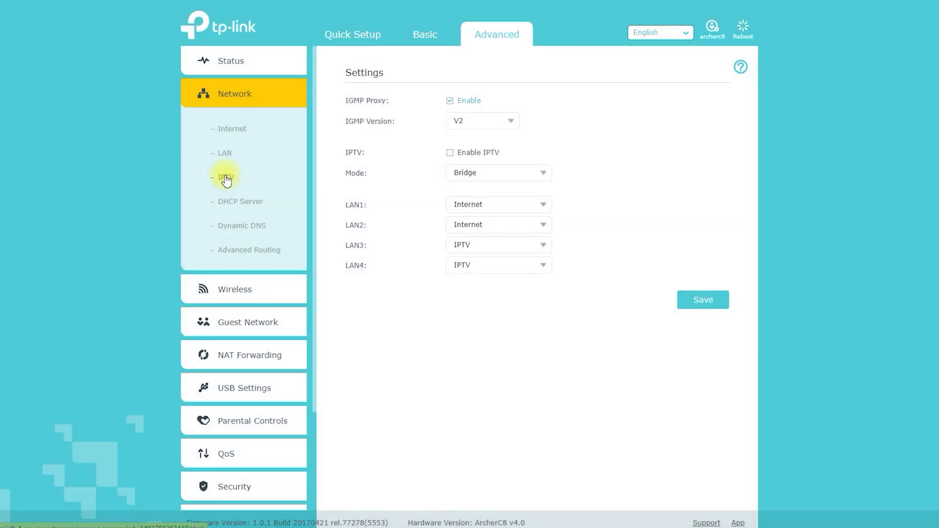
# - Open the DHCP server settings and examine the server options and the address reservation list
pyautogui.click(230, 208)
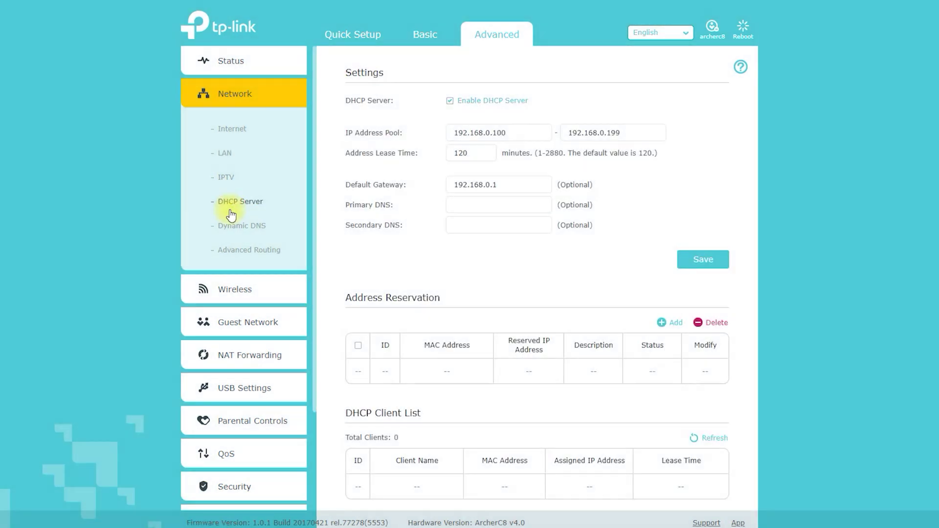
pyautogui.moveTo(347, 115)
pyautogui.mouseDown()
pyautogui.moveTo(415, 98)
pyautogui.moveTo(335, 88)
pyautogui.moveTo(335, 105)
pyautogui.mouseUp()
pyautogui.moveTo(342, 317)
pyautogui.mouseDown()
pyautogui.moveTo(443, 308)
pyautogui.moveTo(360, 285)
pyautogui.mouseUp()
pyautogui.moveTo(340, 319); pyautogui.dragTo(337, 314)
pyautogui.click(792, 83)
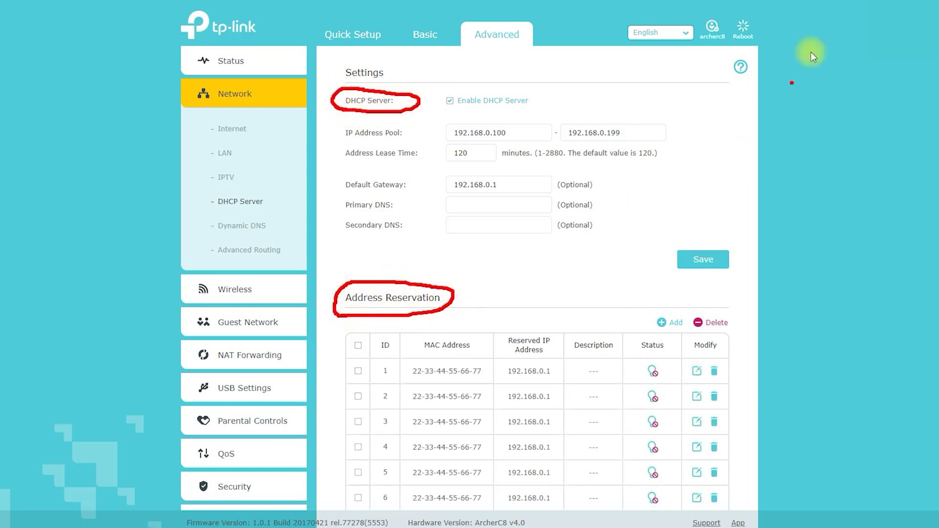
pyautogui.press('Escape')
pyautogui.scroll(-5, 620, 235)
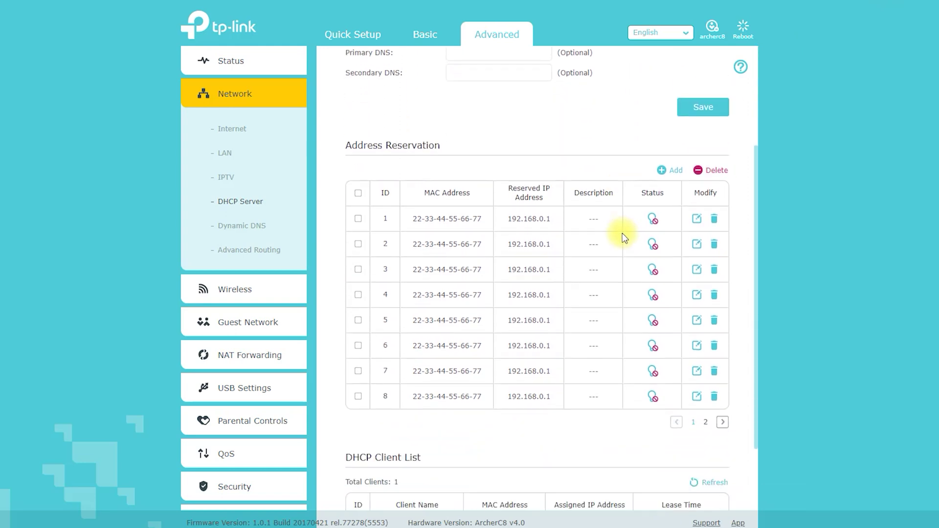
# - View the Dynamic DNS domain list and the static and system routing tables
pyautogui.click(254, 228)
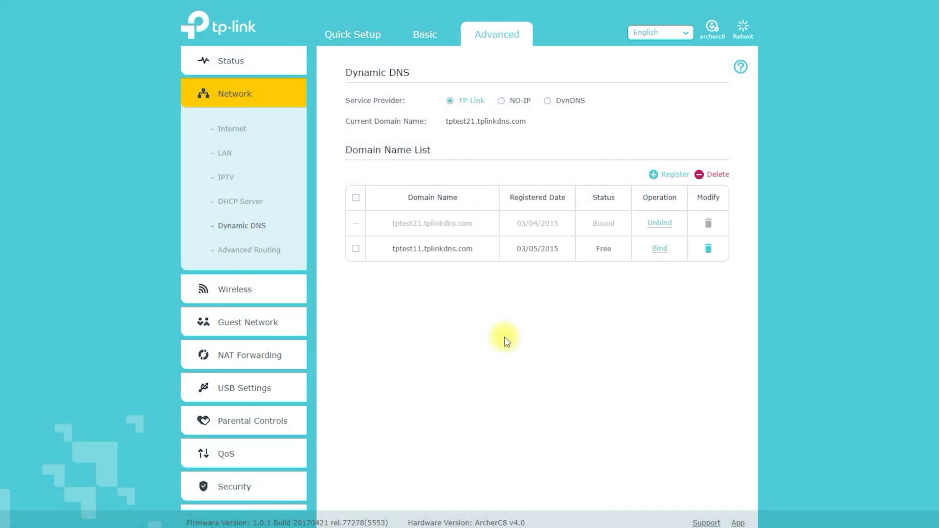
pyautogui.click(273, 248)
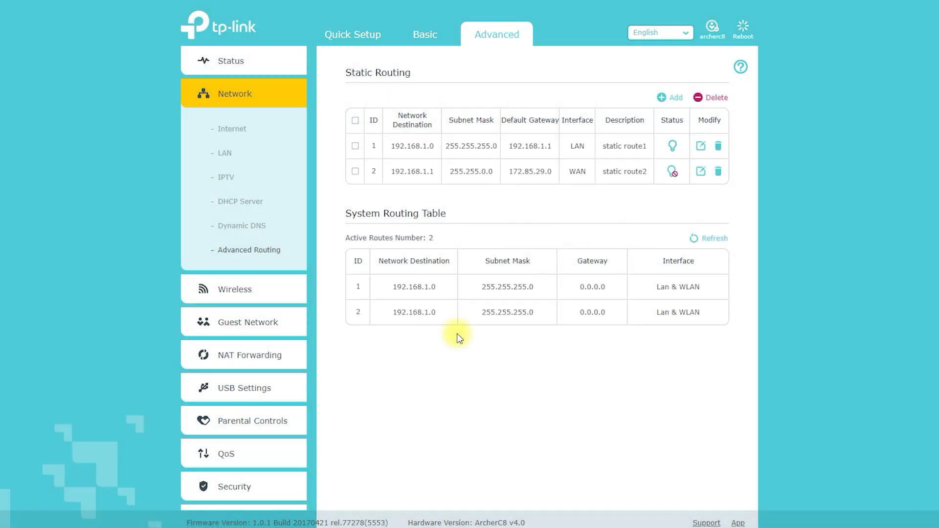
# - View the advanced wireless settings, the WPS options and the wireless statistics
pyautogui.scroll(-3, 269, 318)
pyautogui.click(231, 162)
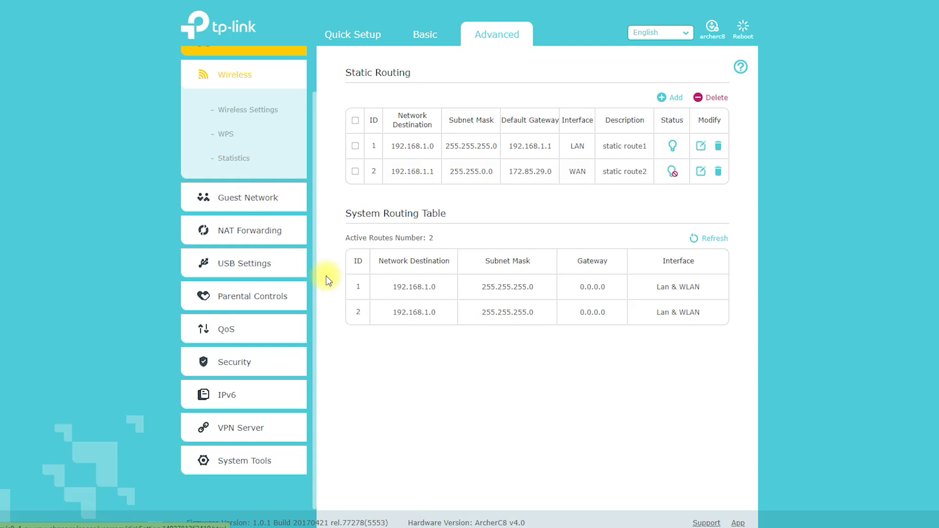
pyautogui.click(264, 109)
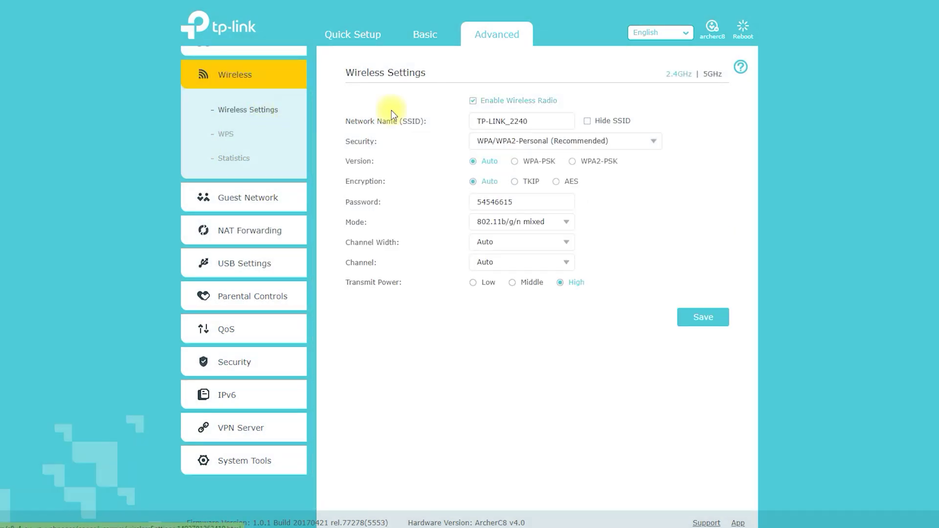
pyautogui.click(225, 139)
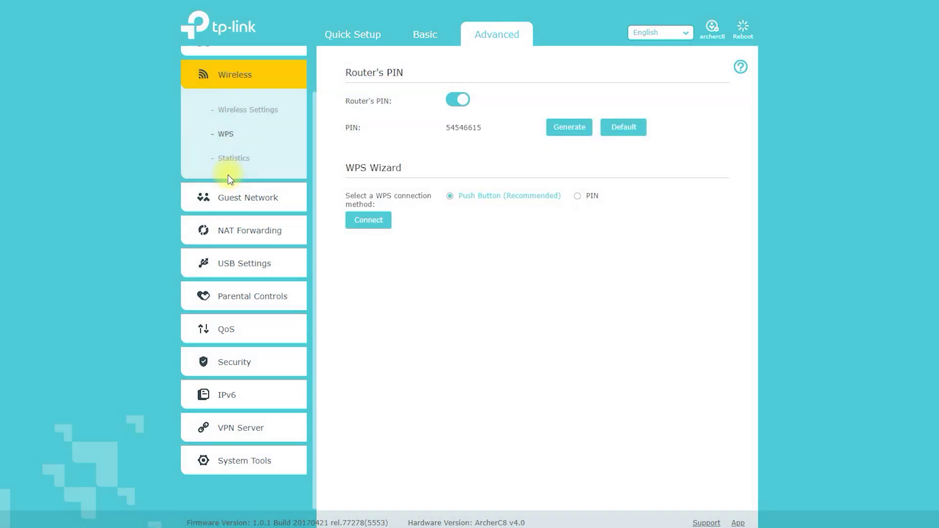
pyautogui.click(237, 159)
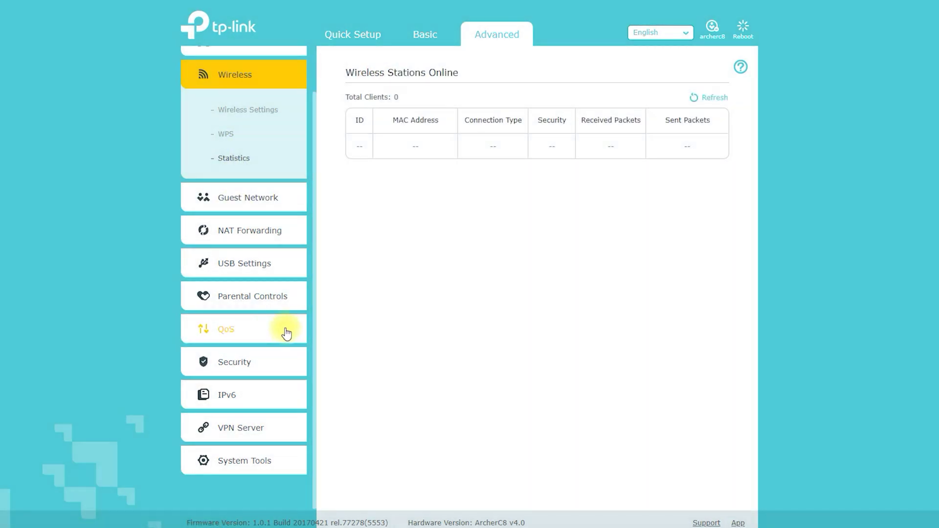
# - Open the advanced guest network settings
pyautogui.click(227, 193)
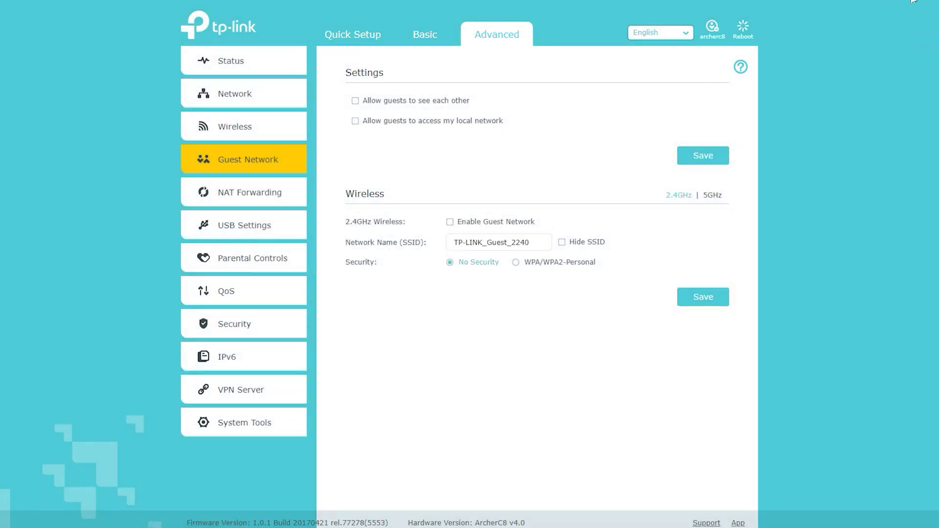
# - Examine the guest access permissions and the 2.4GHz guest wireless settings, and switch to the 5GHz guest network
pyautogui.moveTo(335, 62); pyautogui.dragTo(374, 87)
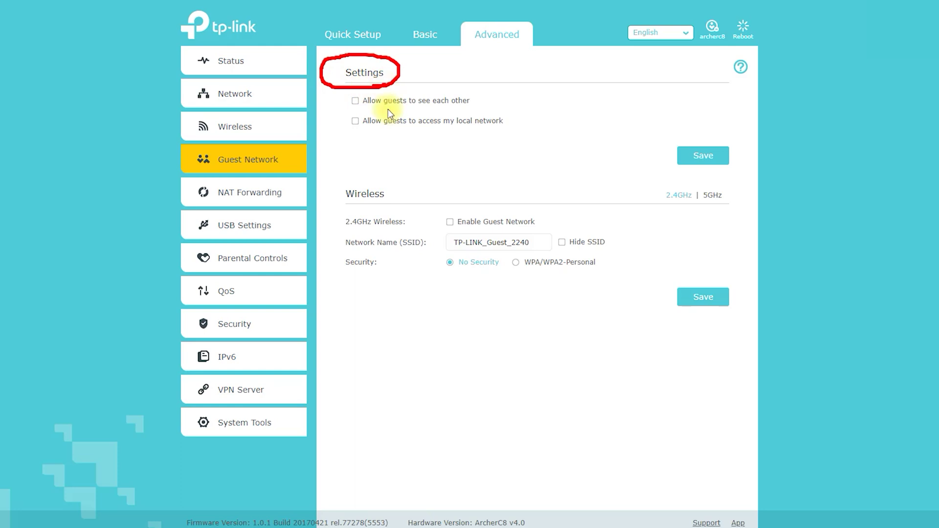
pyautogui.moveTo(339, 177); pyautogui.dragTo(379, 217)
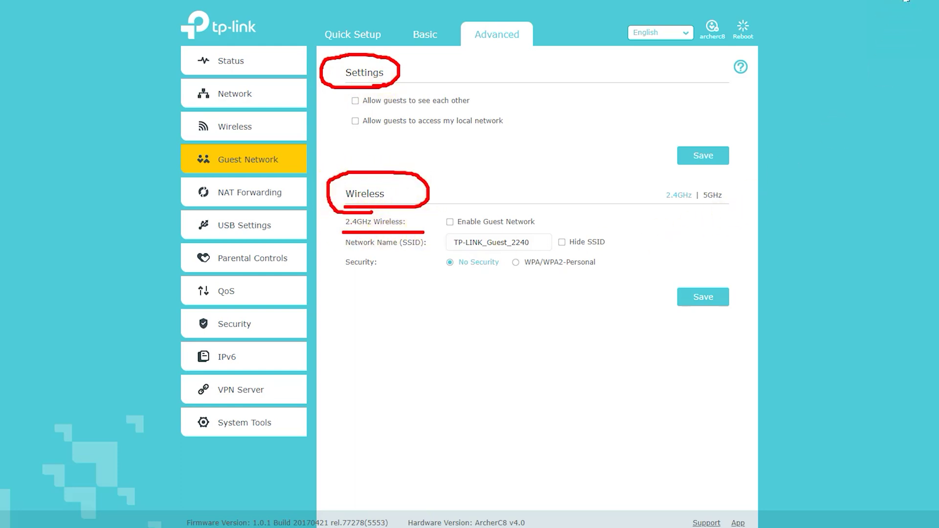
pyautogui.press('Escape')
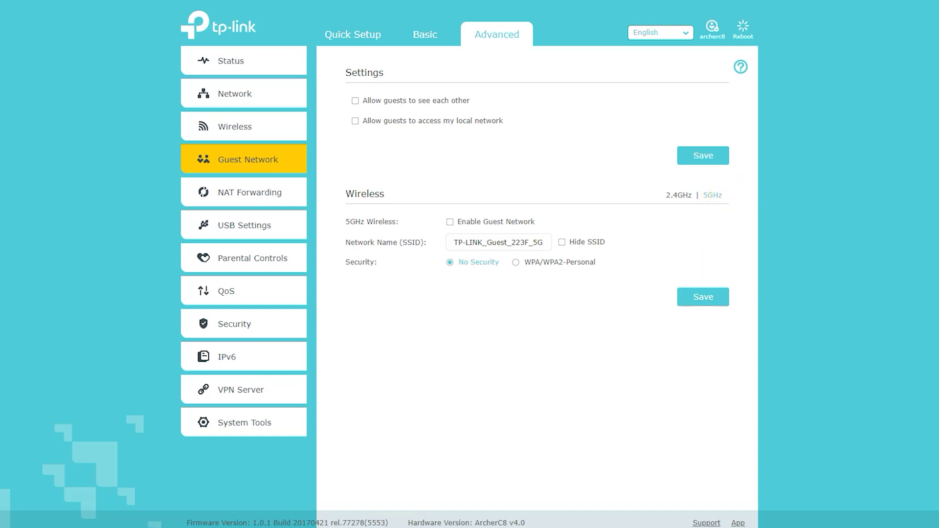
pyautogui.moveTo(713, 221)
pyautogui.mouseDown()
pyautogui.moveTo(706, 177)
pyautogui.moveTo(650, 212)
pyautogui.mouseUp()
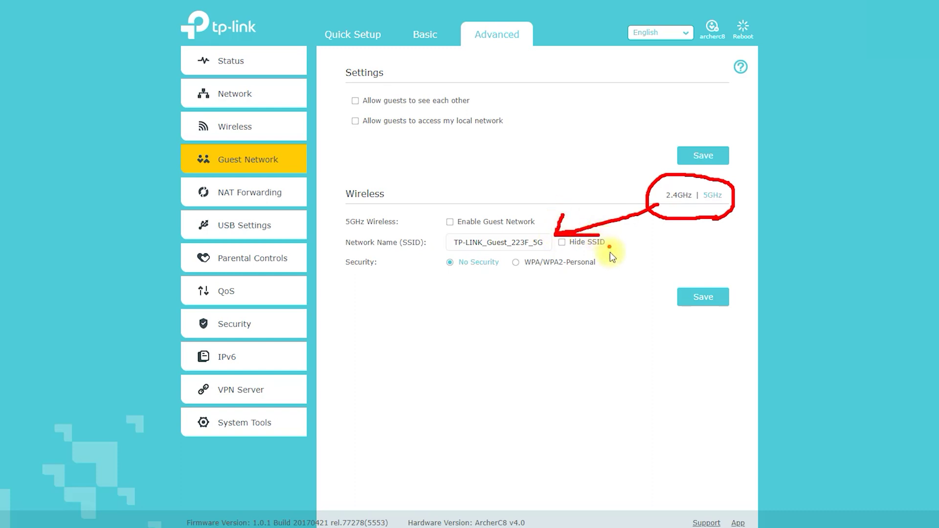
# - Select WPA/WPA2-Personal security for the 5GHz guest network and examine its password field and enable option
pyautogui.click(516, 262)
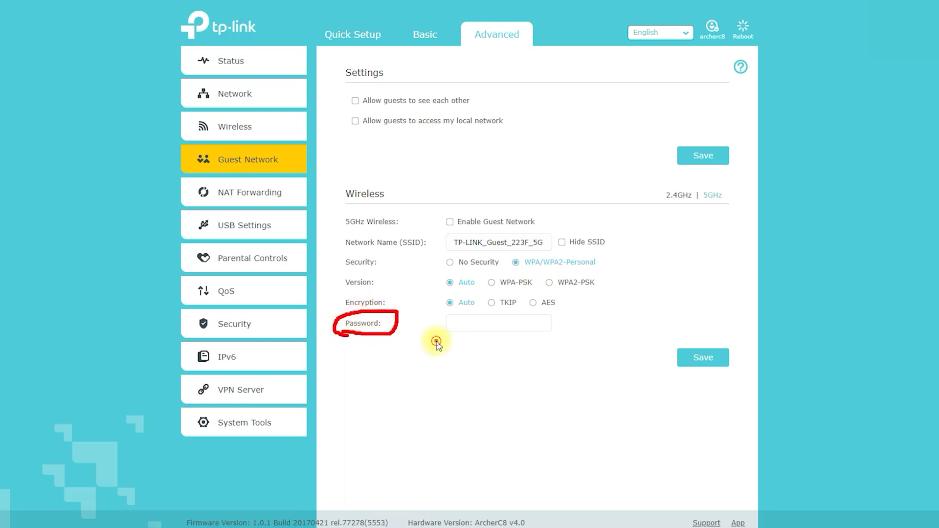
pyautogui.moveTo(562, 328); pyautogui.dragTo(484, 304)
pyautogui.moveTo(433, 331); pyautogui.dragTo(464, 349)
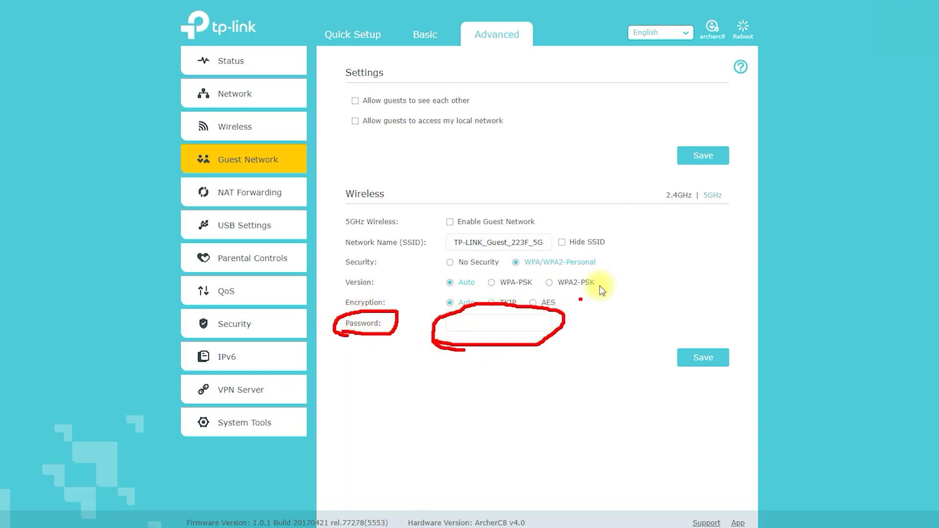
pyautogui.moveTo(536, 212); pyautogui.dragTo(434, 221)
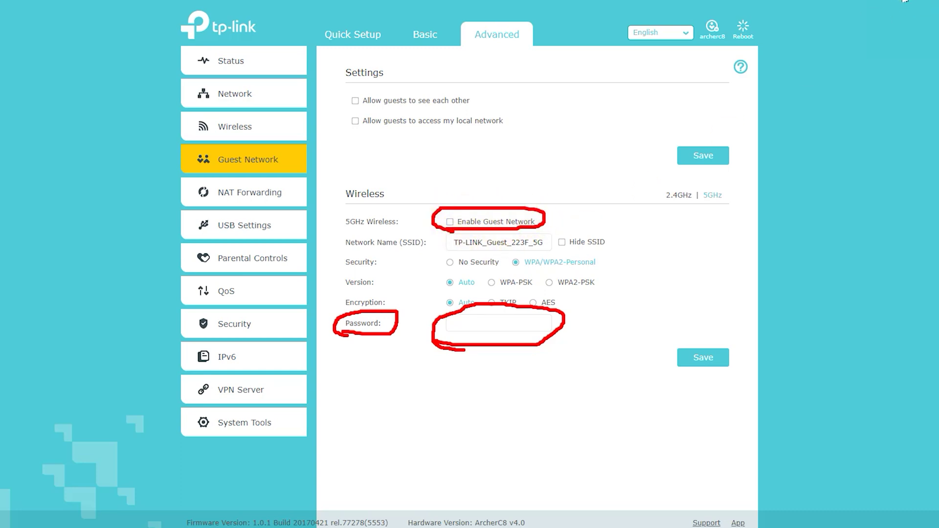
pyautogui.press('Escape')
# - View the NAT forwarding ALG options and the virtual servers list, and open the entry form for a new virtual server
pyautogui.click(242, 192)
pyautogui.click(229, 226)
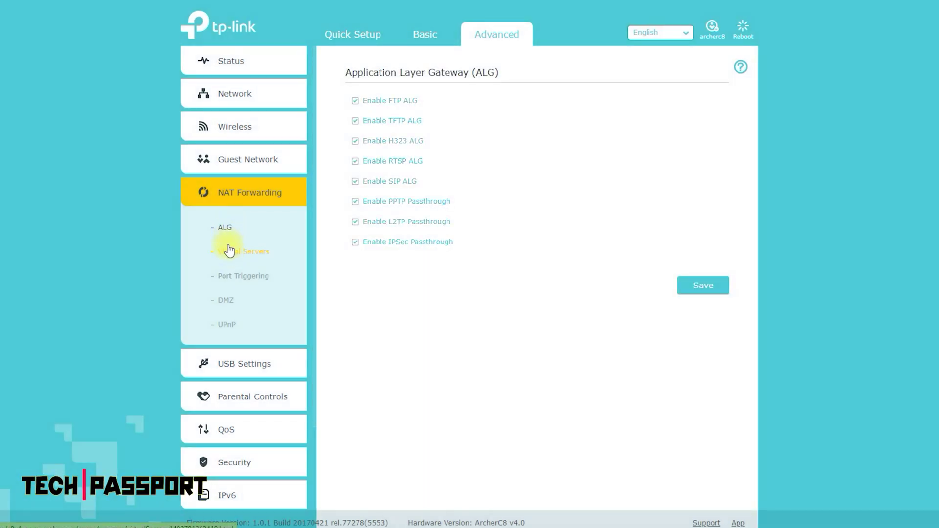
pyautogui.click(228, 252)
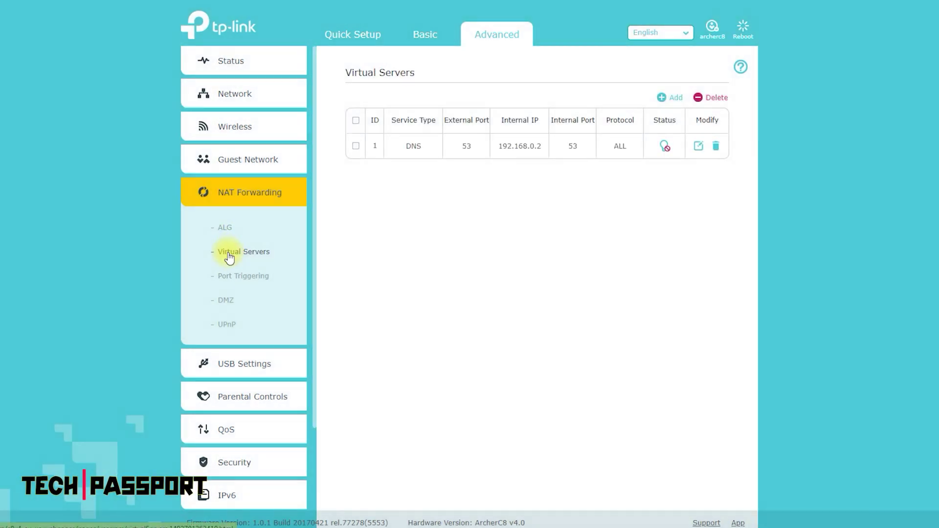
pyautogui.click(666, 102)
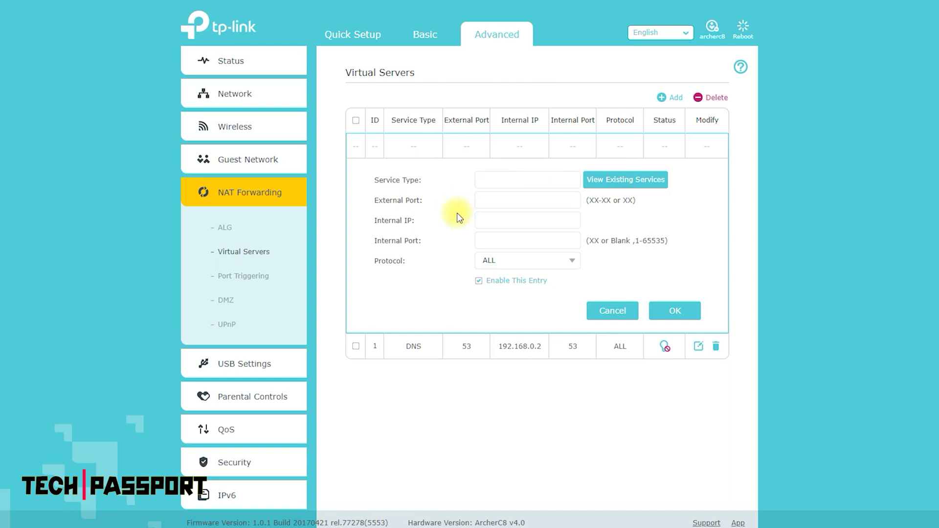
# - View the port triggering list, the DMZ settings and the UPnP settings under NAT forwarding
pyautogui.click(251, 273)
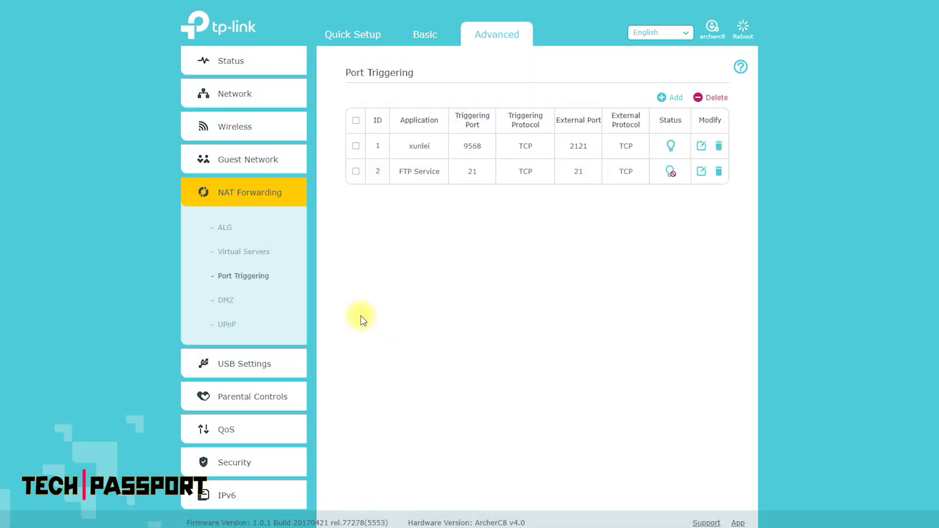
pyautogui.click(215, 301)
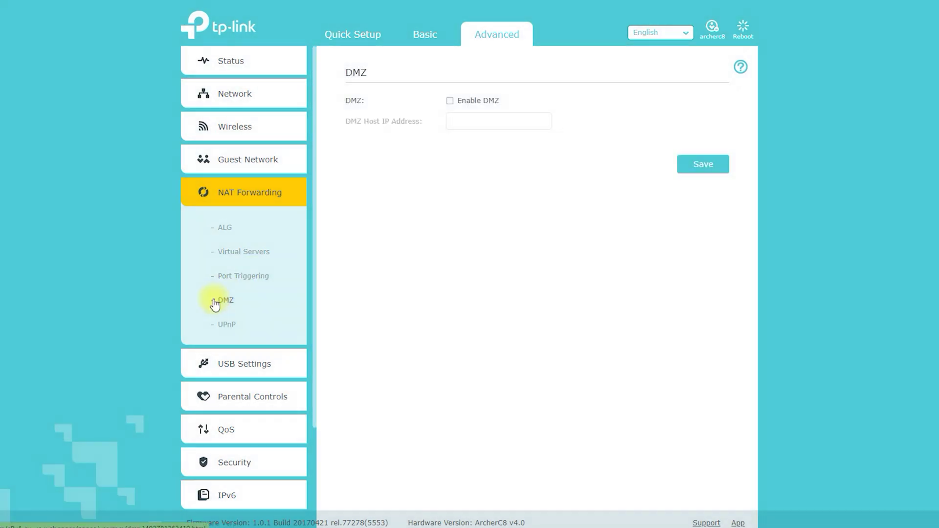
pyautogui.click(236, 323)
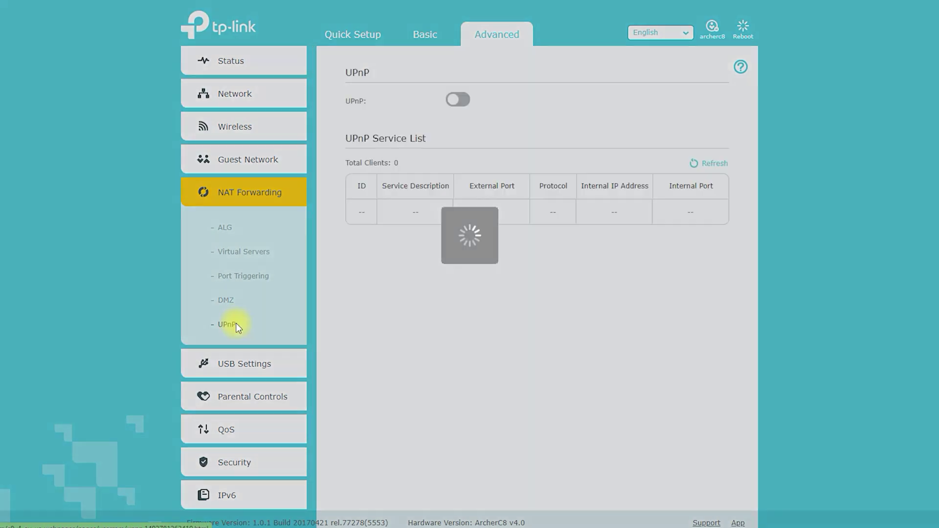
# - Open the USB device settings and scan for connected disks
pyautogui.scroll(-2, 286, 293)
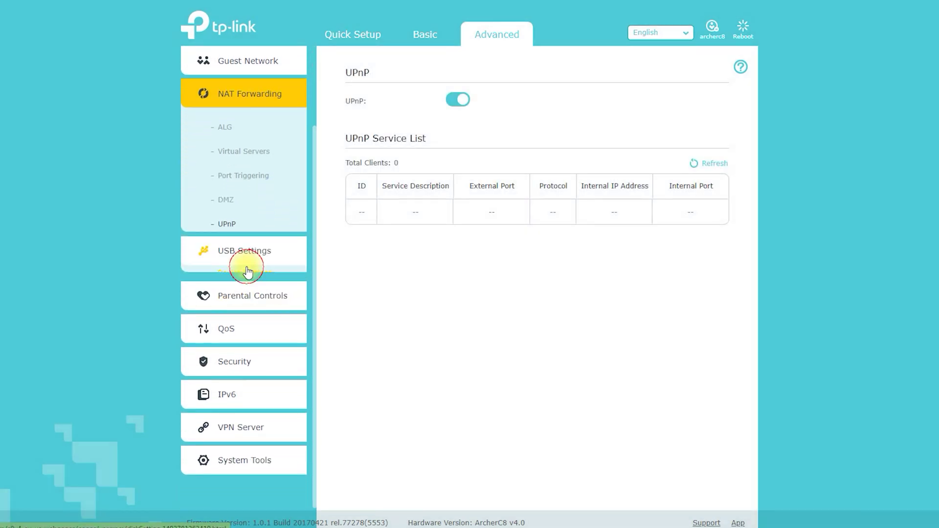
pyautogui.click(245, 265)
pyautogui.click(247, 181)
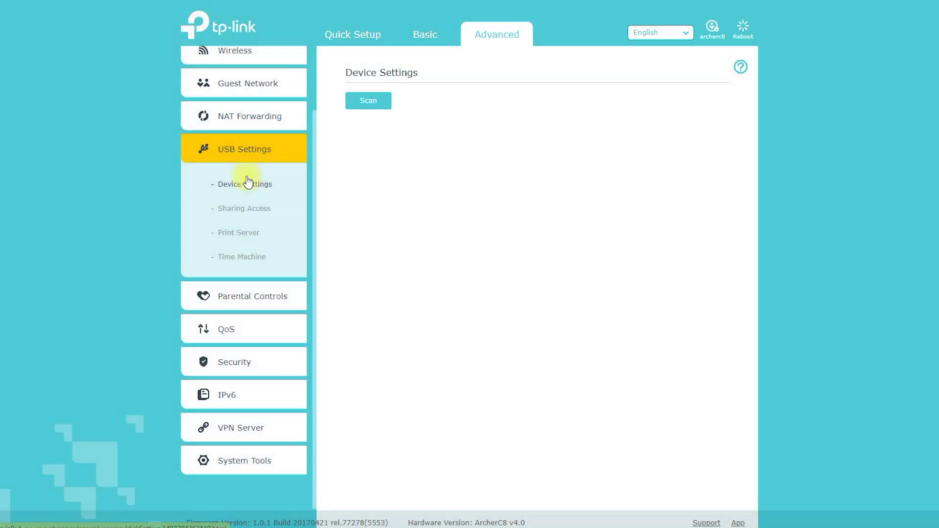
pyautogui.click(367, 100)
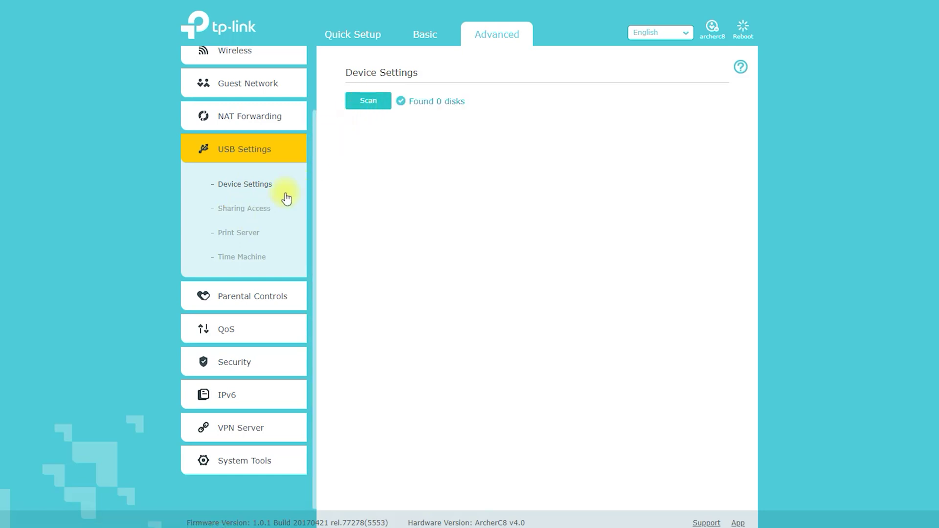
# - Open the USB sharing access settings and examine the sharing account, sharing settings and folder sharing sections
pyautogui.click(245, 210)
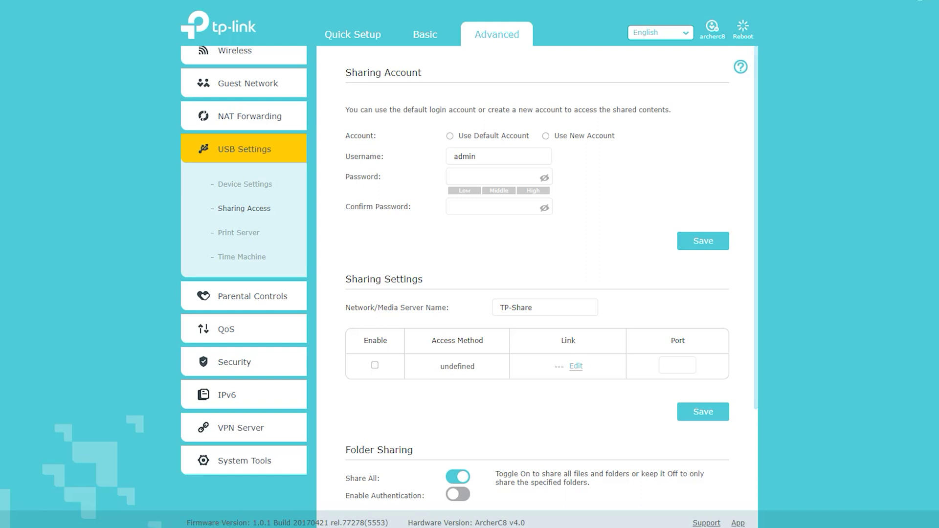
pyautogui.moveTo(366, 87)
pyautogui.mouseDown()
pyautogui.moveTo(457, 81)
pyautogui.moveTo(339, 60)
pyautogui.moveTo(394, 92)
pyautogui.moveTo(411, 84)
pyautogui.mouseUp()
pyautogui.moveTo(373, 299)
pyautogui.mouseDown()
pyautogui.moveTo(431, 295)
pyautogui.moveTo(362, 263)
pyautogui.mouseUp()
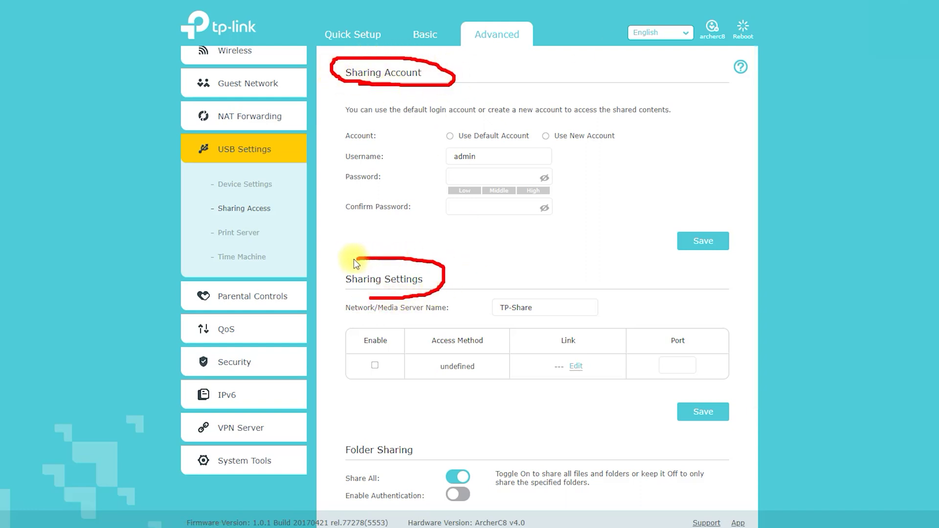
pyautogui.moveTo(389, 304); pyautogui.dragTo(395, 301)
pyautogui.click(379, 464)
pyautogui.moveTo(374, 469)
pyautogui.mouseDown()
pyautogui.moveTo(383, 438)
pyautogui.moveTo(342, 465)
pyautogui.moveTo(391, 470)
pyautogui.mouseUp()
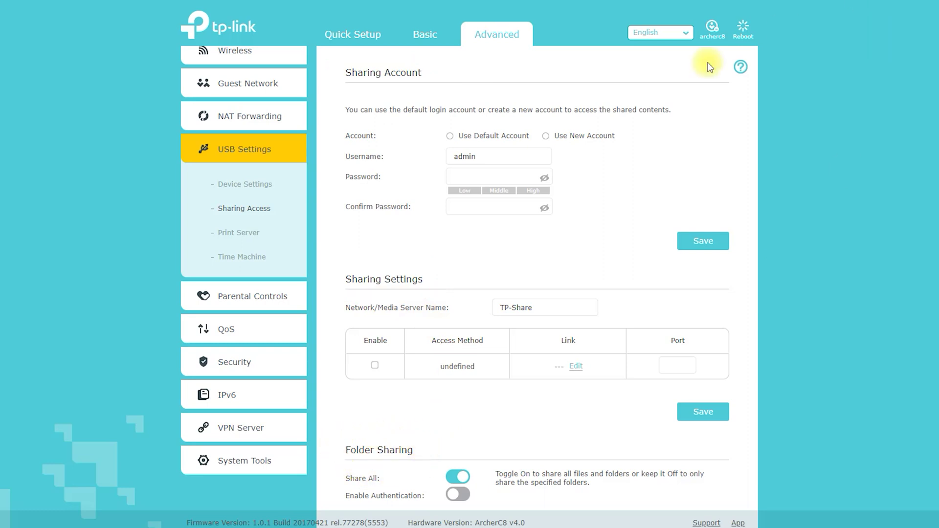
# - Examine the USB print server settings and view the Time Machine backup settings
pyautogui.click(238, 232)
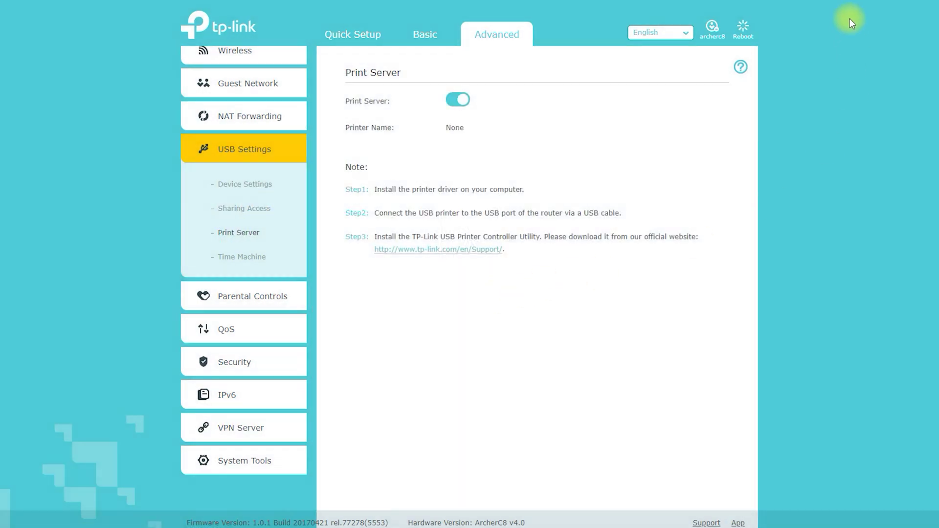
pyautogui.moveTo(347, 86)
pyautogui.mouseDown()
pyautogui.moveTo(354, 51)
pyautogui.moveTo(346, 87)
pyautogui.mouseUp()
pyautogui.moveTo(395, 107); pyautogui.dragTo(433, 108)
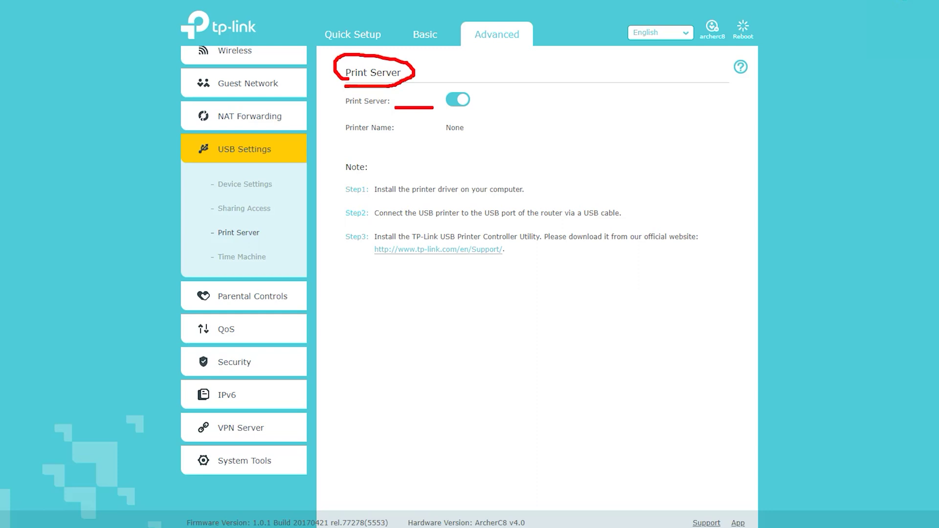
pyautogui.click(240, 257)
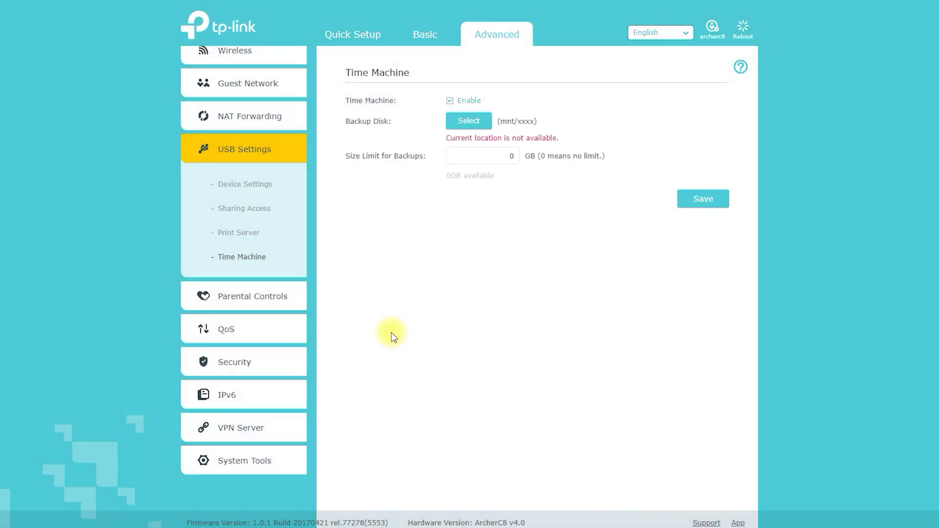
# - Examine the parental controls page and the QoS settings with its rule list
pyautogui.click(264, 296)
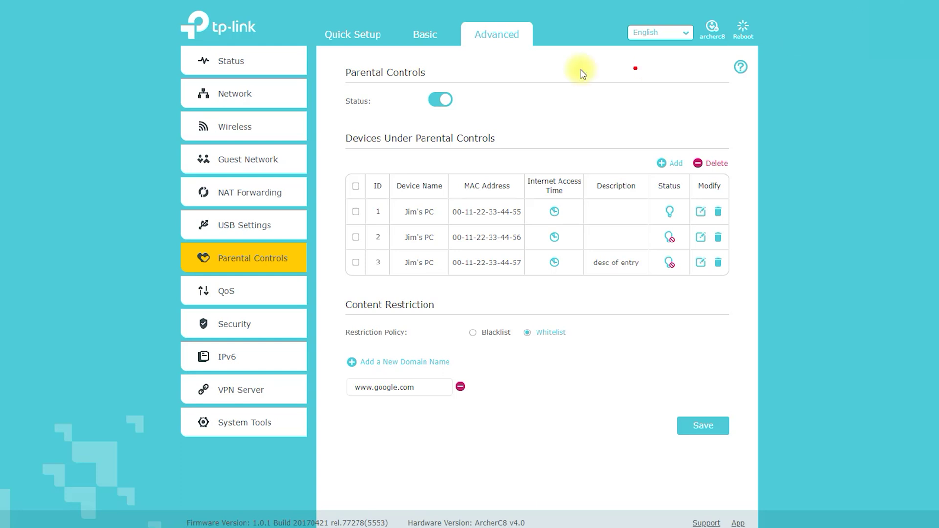
pyautogui.moveTo(370, 84)
pyautogui.mouseDown()
pyautogui.moveTo(442, 63)
pyautogui.moveTo(341, 56)
pyautogui.mouseUp()
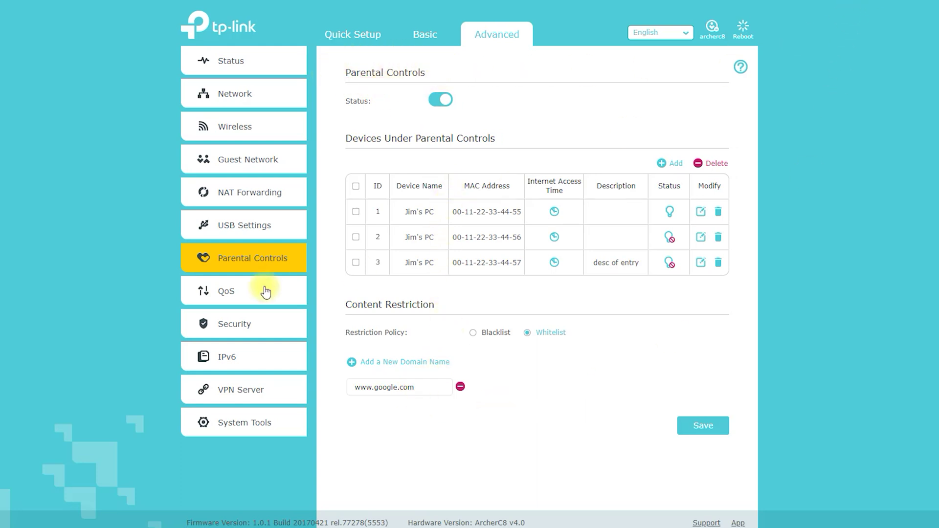
pyautogui.click(220, 293)
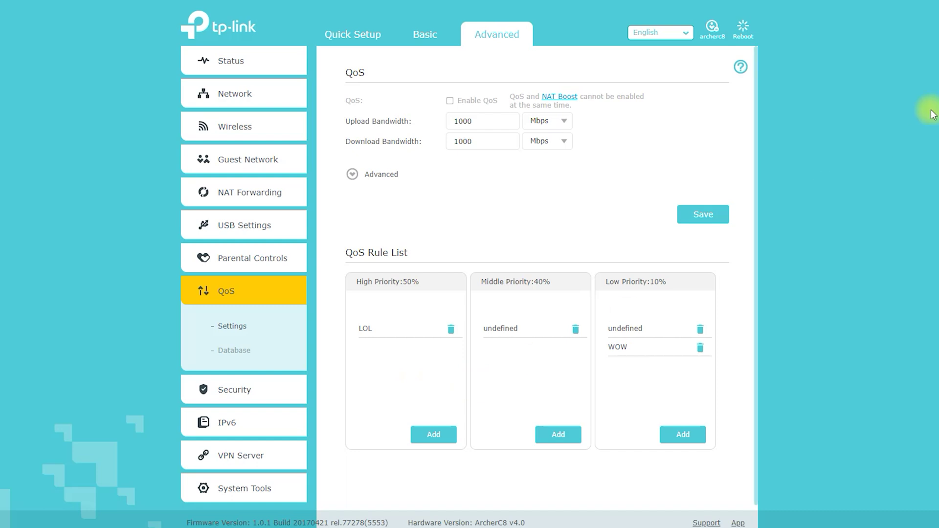
pyautogui.moveTo(362, 100)
pyautogui.mouseDown()
pyautogui.moveTo(374, 74)
pyautogui.moveTo(346, 69)
pyautogui.moveTo(359, 78)
pyautogui.mouseUp()
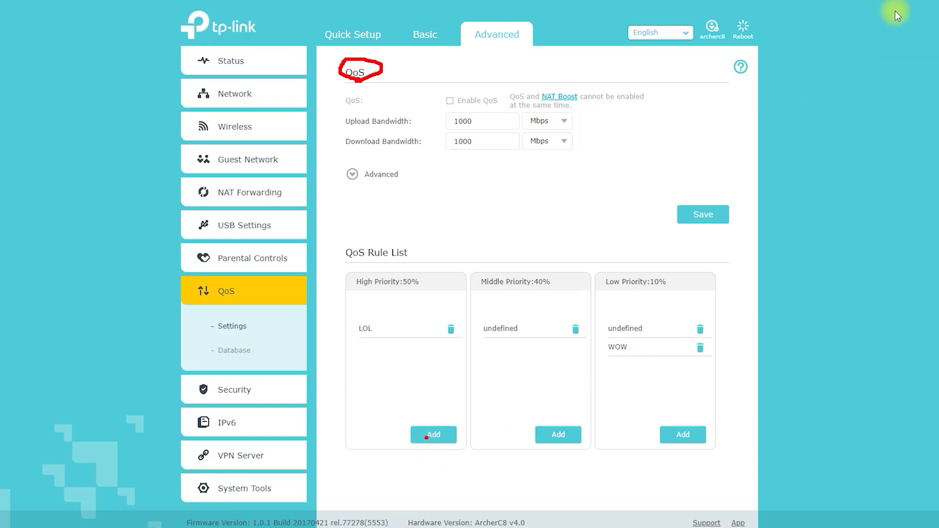
# - Try a high-priority QoS rule by device, choosing TP-Link-PXC222 from the existing devices, and close the rule without saving
pyautogui.click(442, 435)
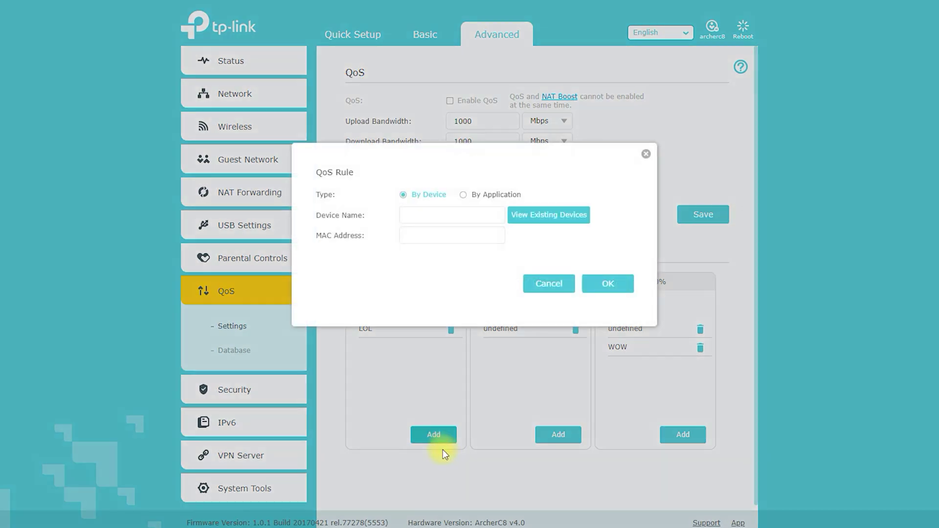
pyautogui.click(541, 214)
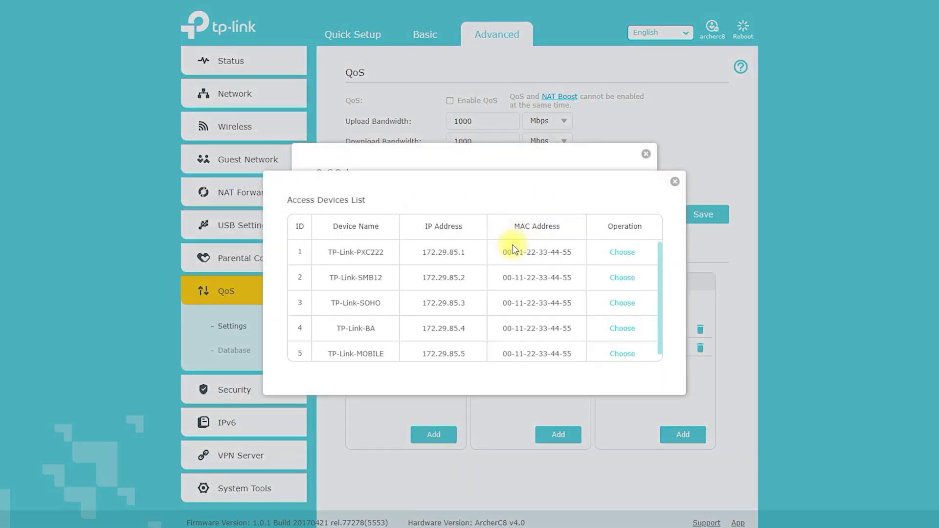
pyautogui.click(622, 252)
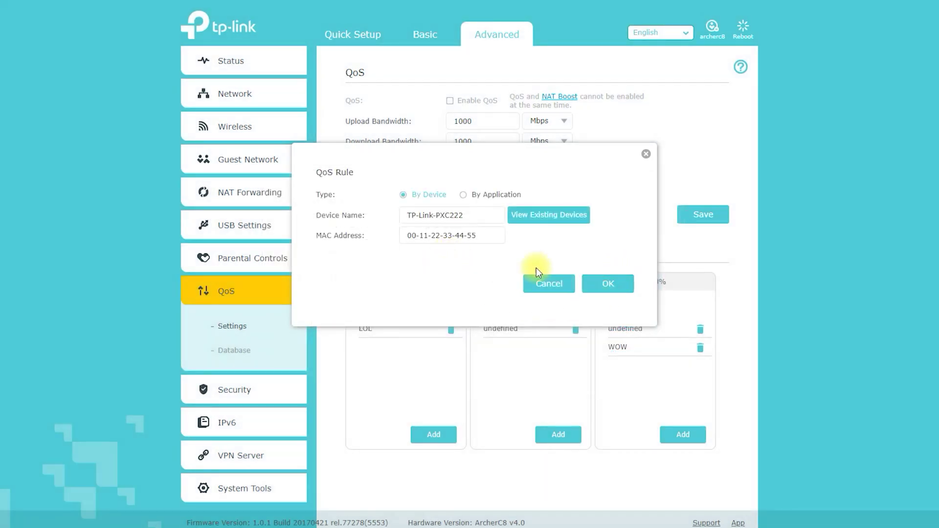
pyautogui.click(645, 154)
# - View the QoS database upgrade page and the firewall and DoS protection settings under Security
pyautogui.click(234, 356)
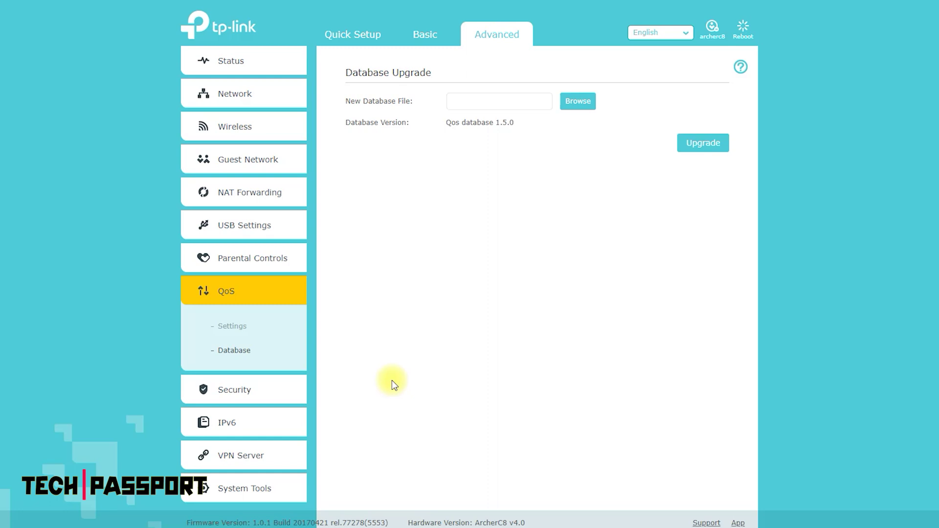
pyautogui.scroll(-1, 293, 342)
pyautogui.click(281, 369)
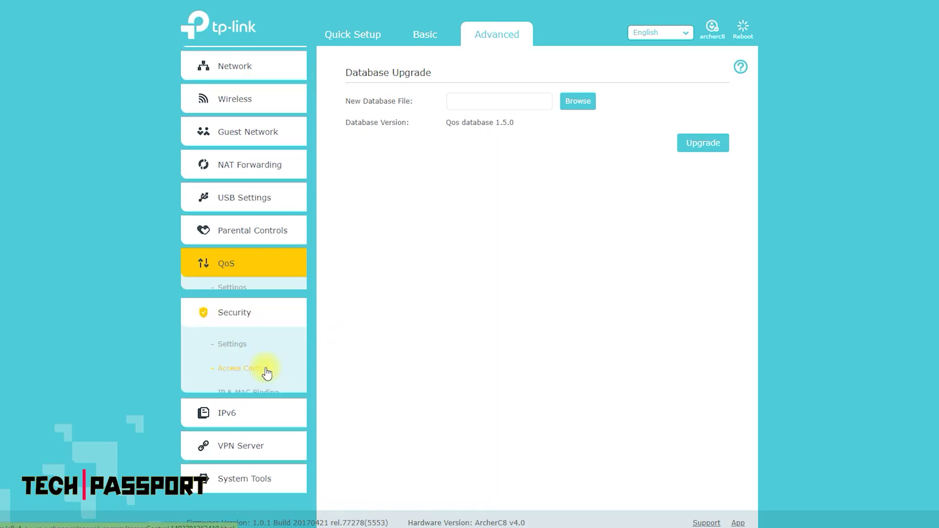
pyautogui.click(240, 332)
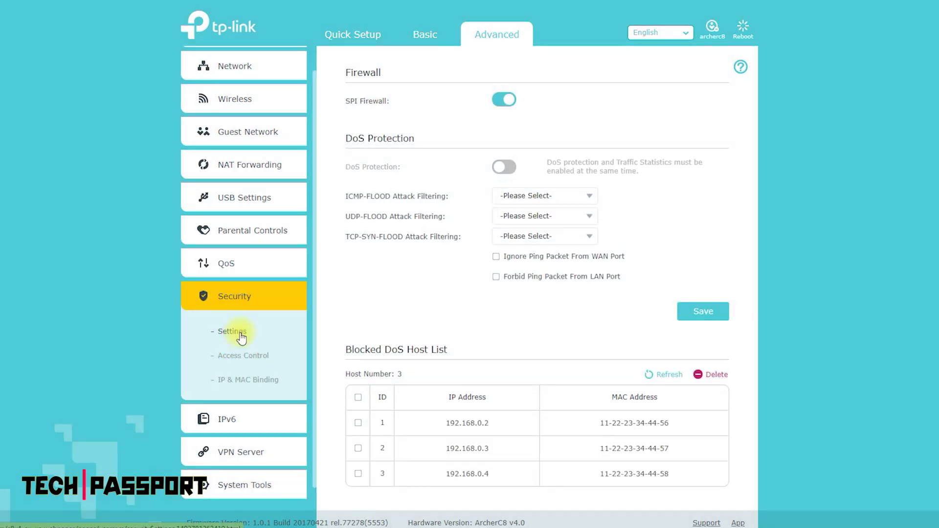
# - View the access control settings with their device lists, and the IP & MAC binding list
pyautogui.click(240, 355)
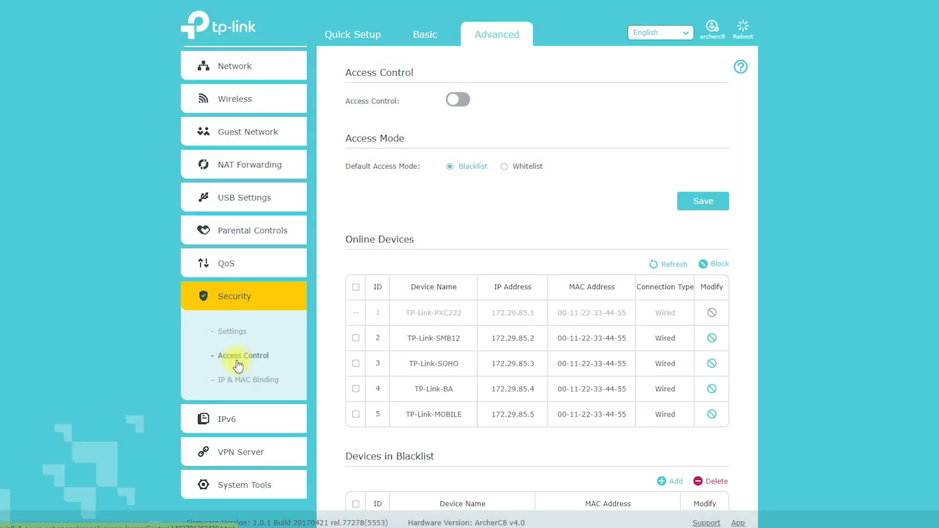
pyautogui.scroll(-1, 238, 365)
pyautogui.click(238, 362)
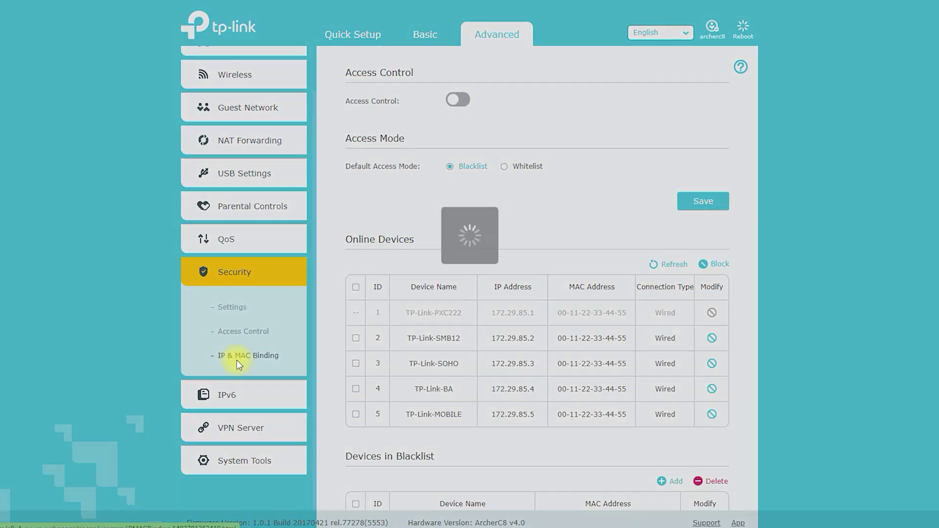
pyautogui.scroll(-3, 419, 364)
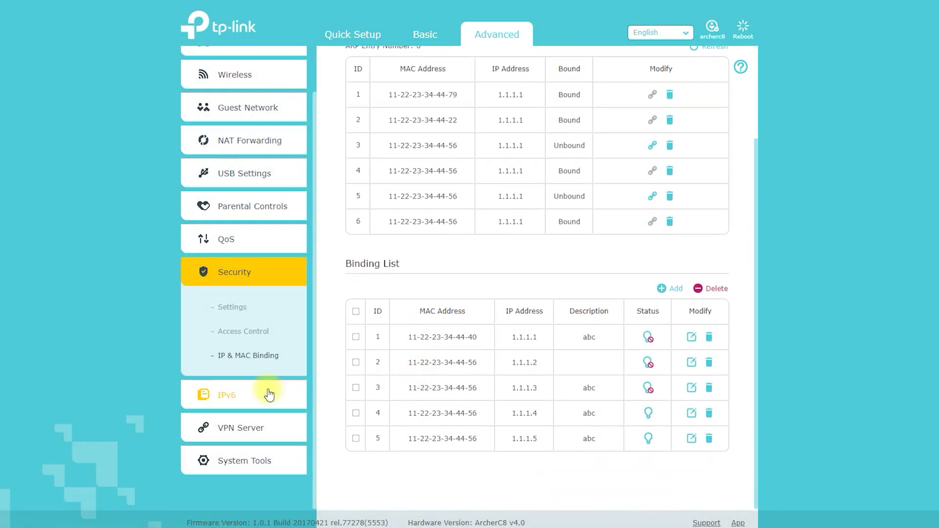
# - Go through the IPv6 internet connection types Static IP, Dynamic IP, PPPoE, 6to4 Tunnel and Pass-Through, and return to Static IP
pyautogui.click(239, 394)
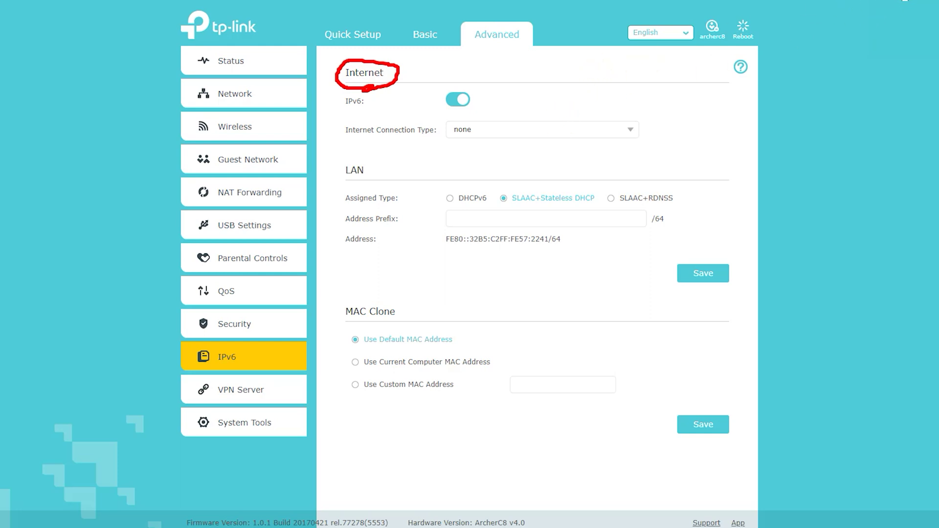
pyautogui.click(588, 137)
pyautogui.click(586, 148)
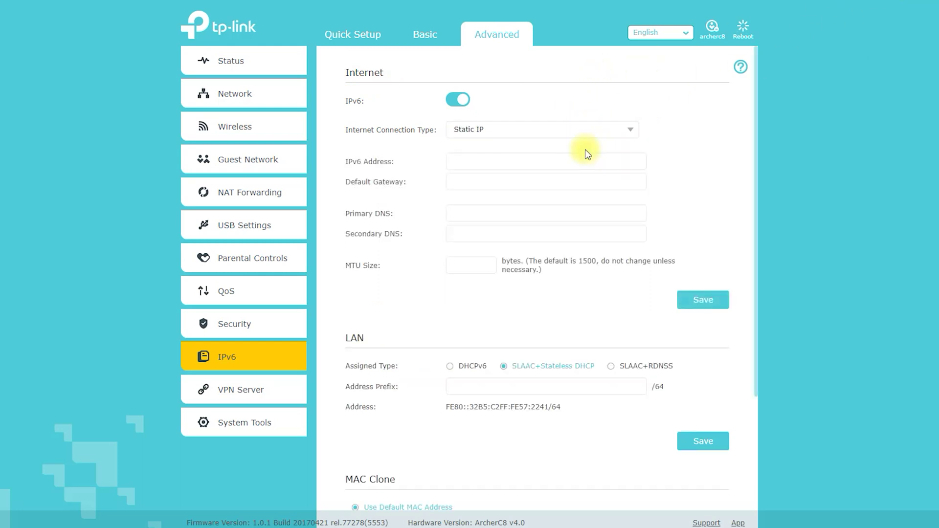
pyautogui.click(601, 131)
pyautogui.click(587, 167)
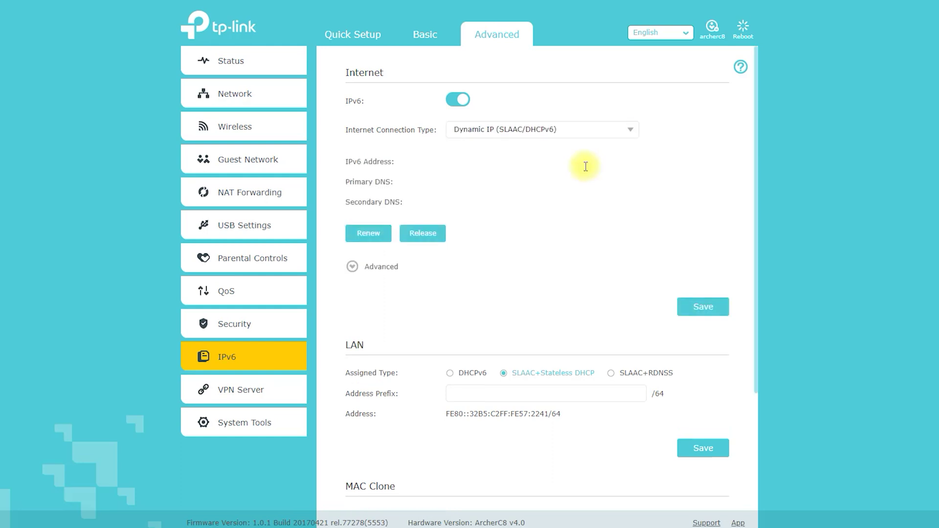
pyautogui.click(597, 129)
pyautogui.click(581, 184)
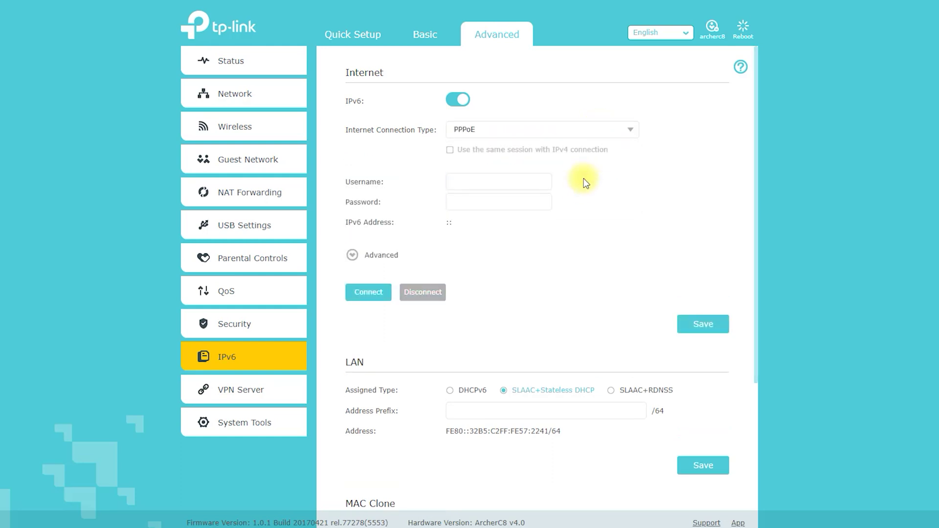
pyautogui.click(598, 131)
pyautogui.click(571, 203)
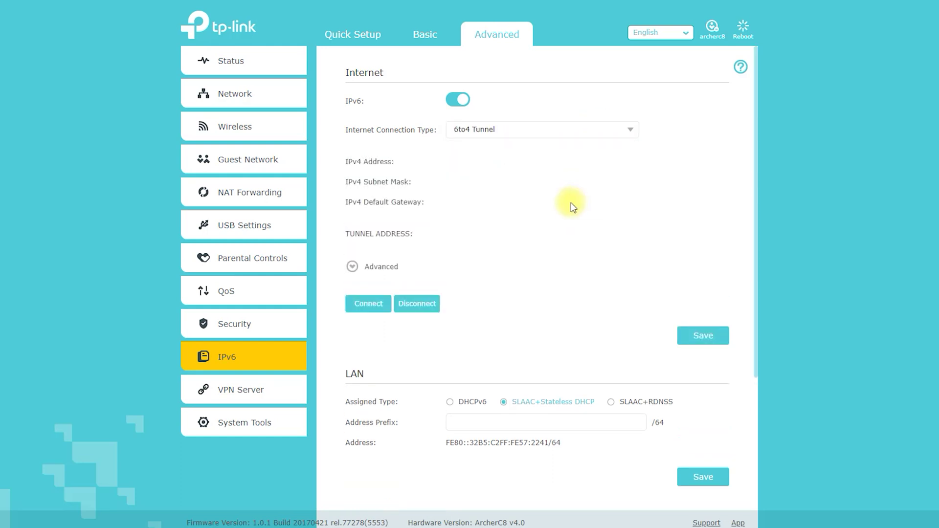
pyautogui.click(594, 128)
pyautogui.click(570, 220)
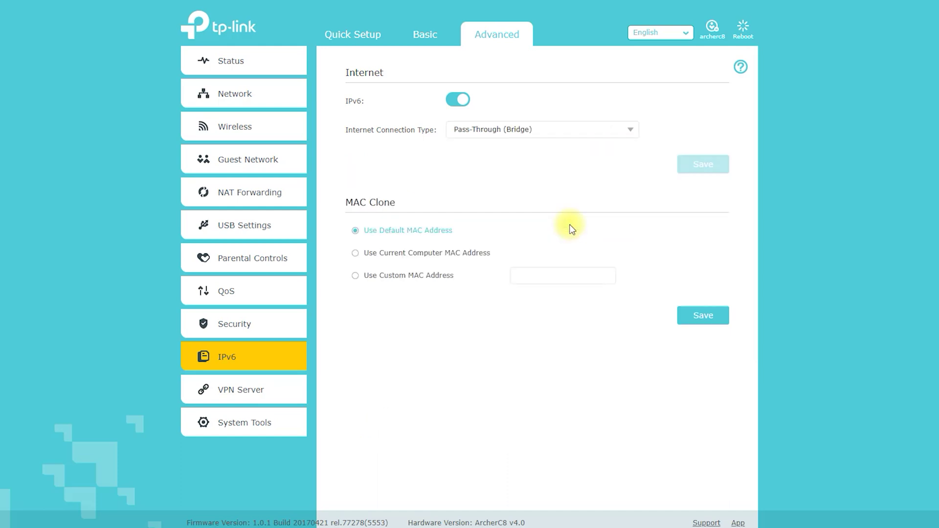
pyautogui.click(580, 142)
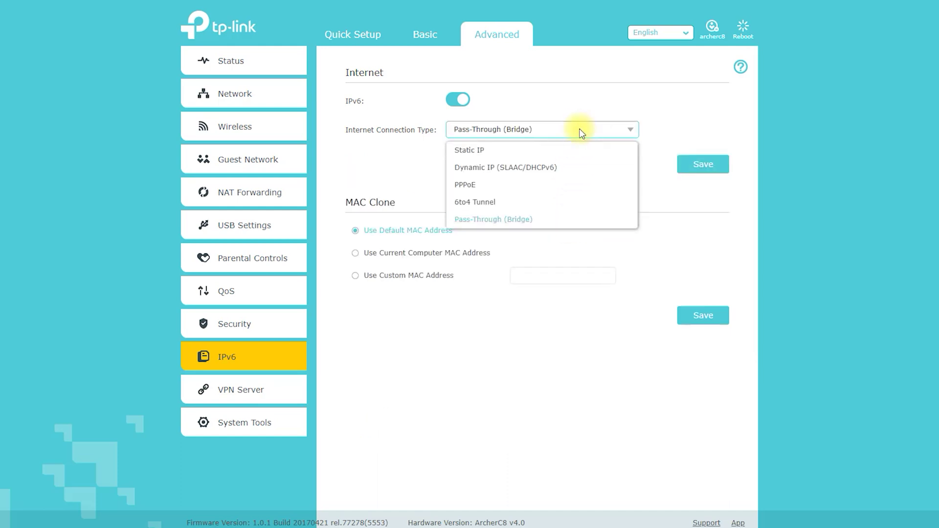
pyautogui.click(567, 151)
# - Examine the IPv6 LAN assigned types and the MAC Clone options, selecting Use Custom MAC Address
pyautogui.scroll(-3, 574, 362)
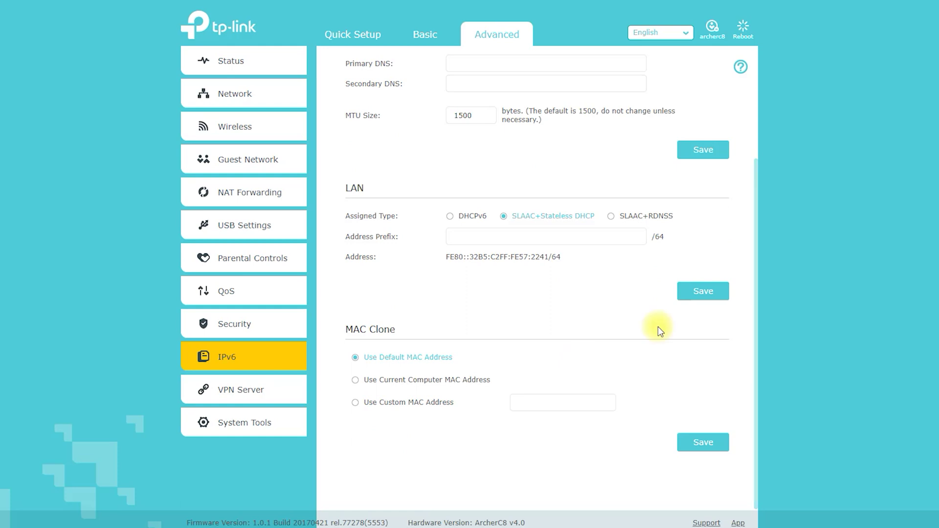
pyautogui.click(385, 341)
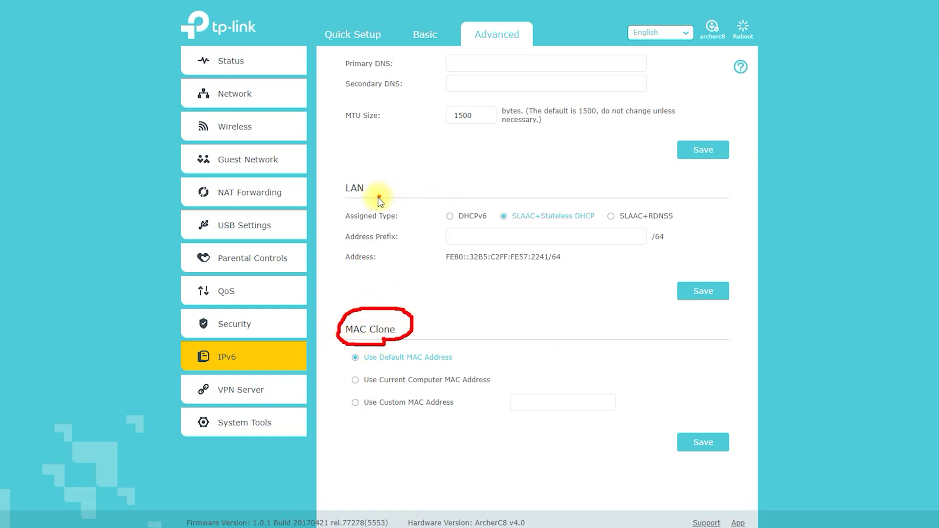
pyautogui.moveTo(386, 187); pyautogui.dragTo(331, 176)
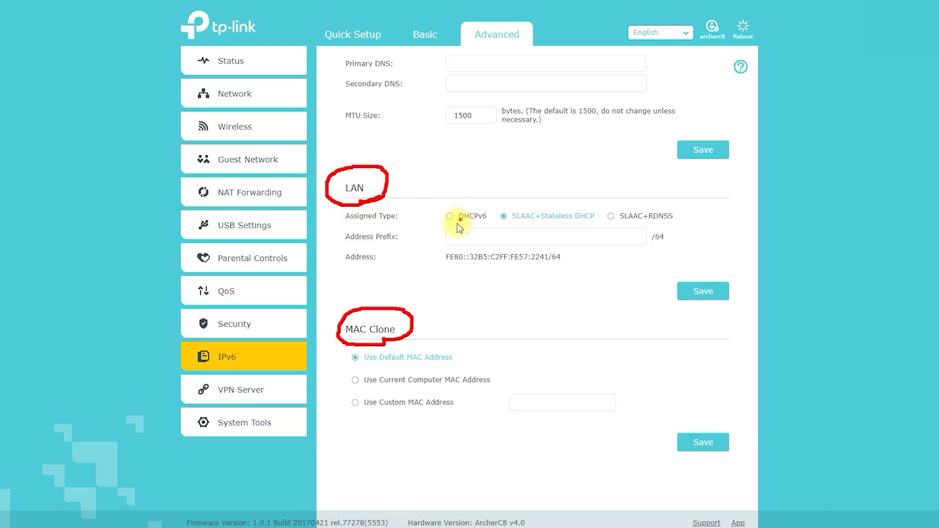
pyautogui.moveTo(525, 226); pyautogui.dragTo(580, 227)
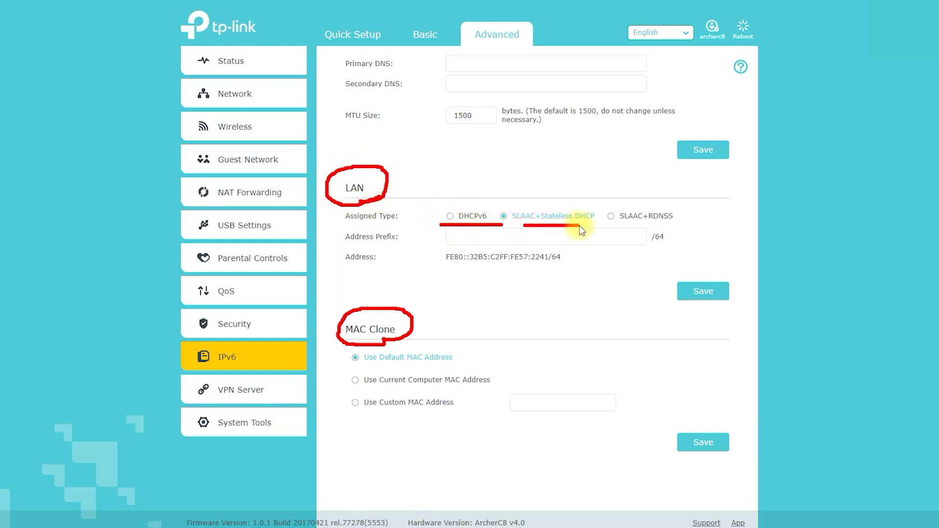
pyautogui.moveTo(674, 226); pyautogui.dragTo(677, 225)
pyautogui.click(643, 246)
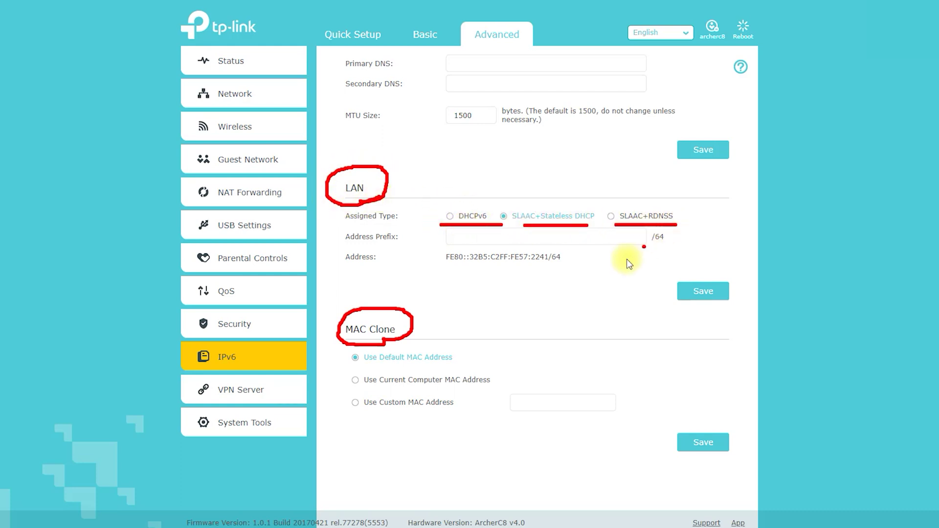
pyautogui.press('Escape')
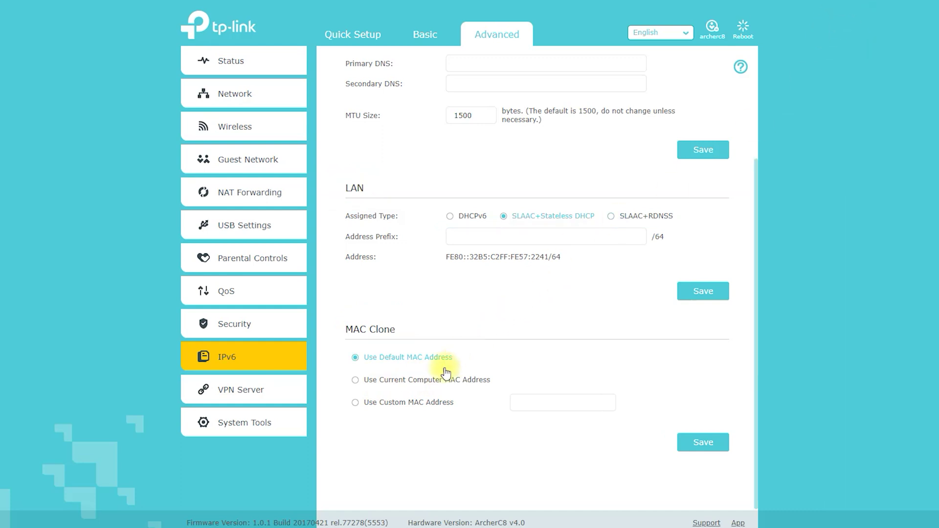
pyautogui.click(359, 381)
pyautogui.click(386, 405)
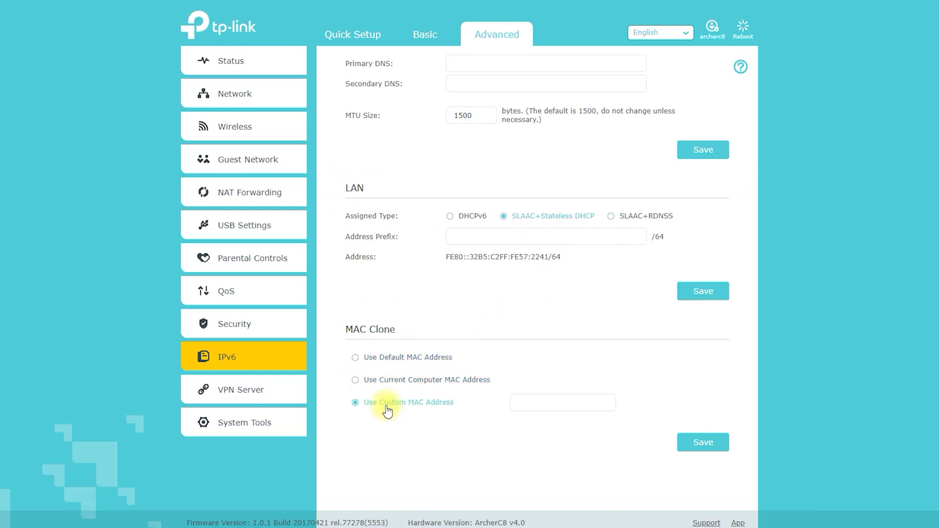
# - Review the OpenVPN sections and try enabling the VPN server with service type TCP and client access Internet and Home Network
pyautogui.click(251, 391)
pyautogui.click(263, 420)
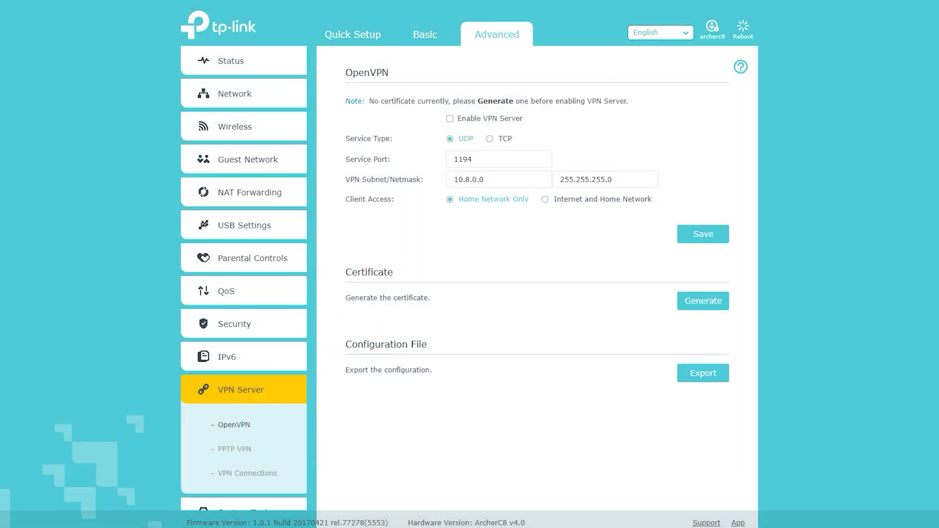
pyautogui.moveTo(372, 89)
pyautogui.mouseDown()
pyautogui.moveTo(399, 85)
pyautogui.moveTo(339, 69)
pyautogui.mouseUp()
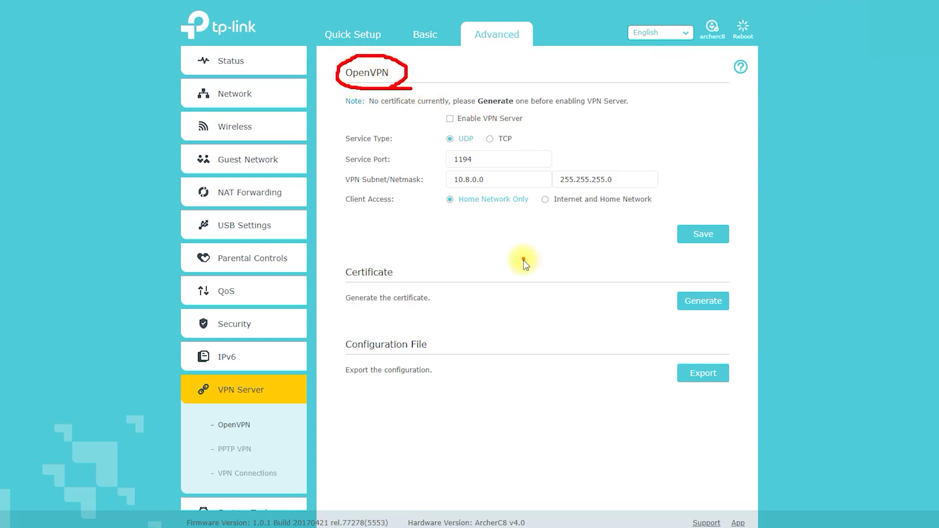
pyautogui.moveTo(393, 259); pyautogui.dragTo(372, 294)
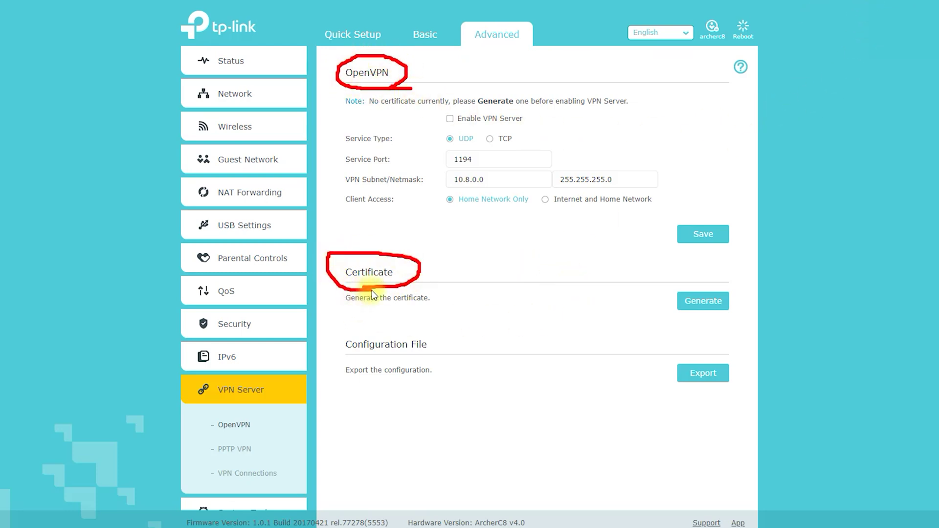
pyautogui.moveTo(337, 339); pyautogui.dragTo(360, 367)
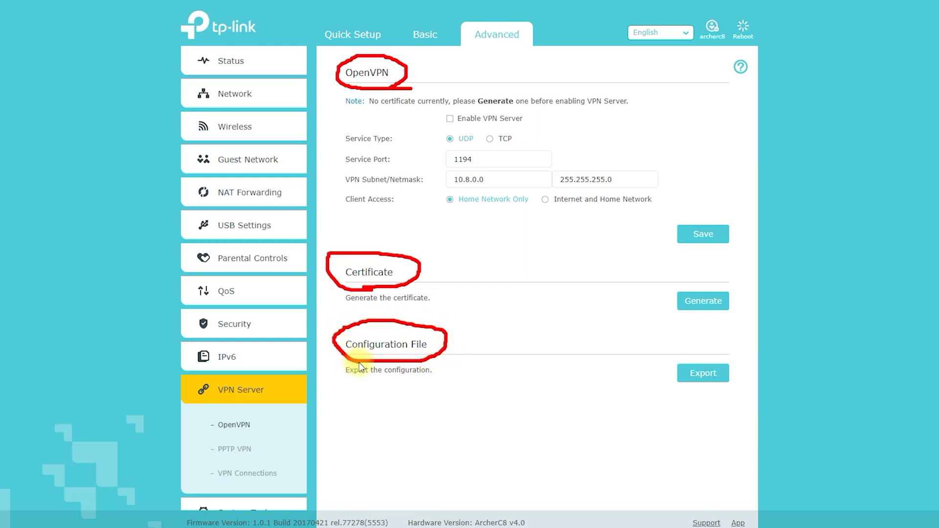
pyautogui.press('Escape')
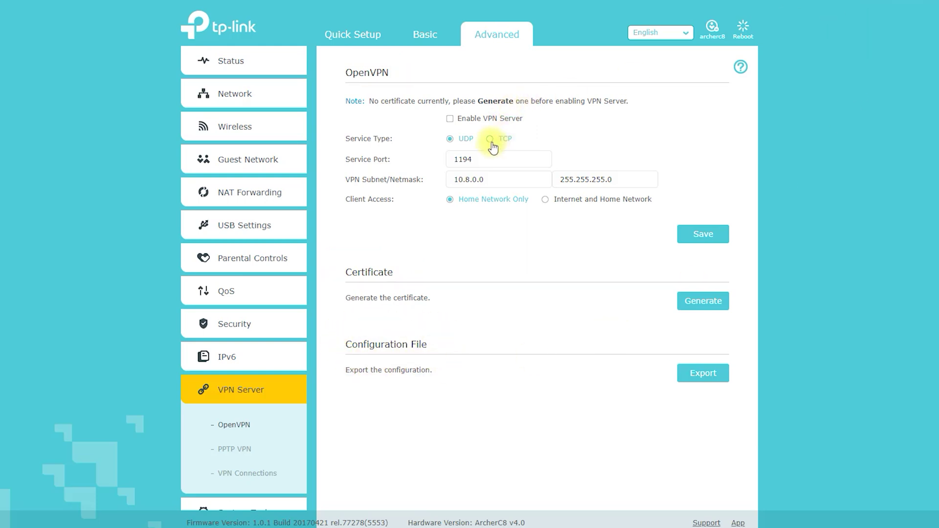
pyautogui.click(450, 119)
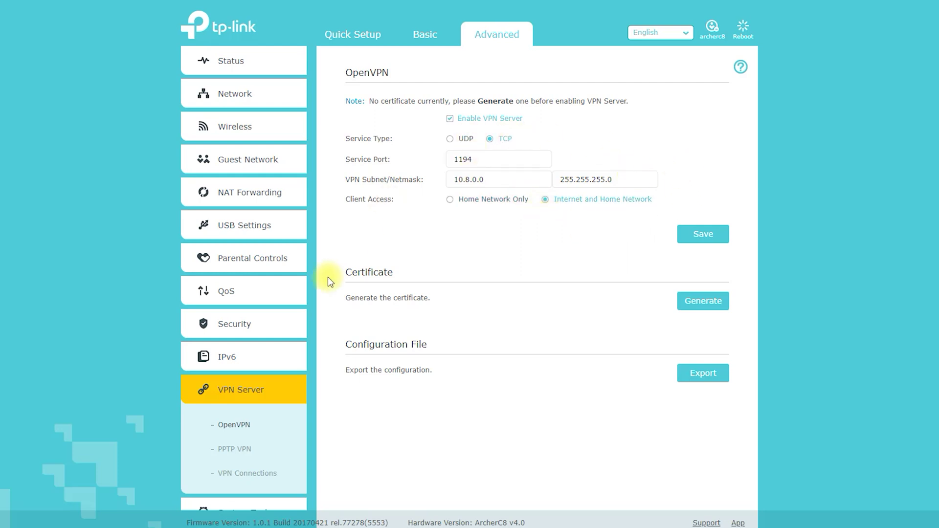
# - Examine the PPTP VPN server settings, including the blank new-account form and the advanced access options
pyautogui.click(234, 448)
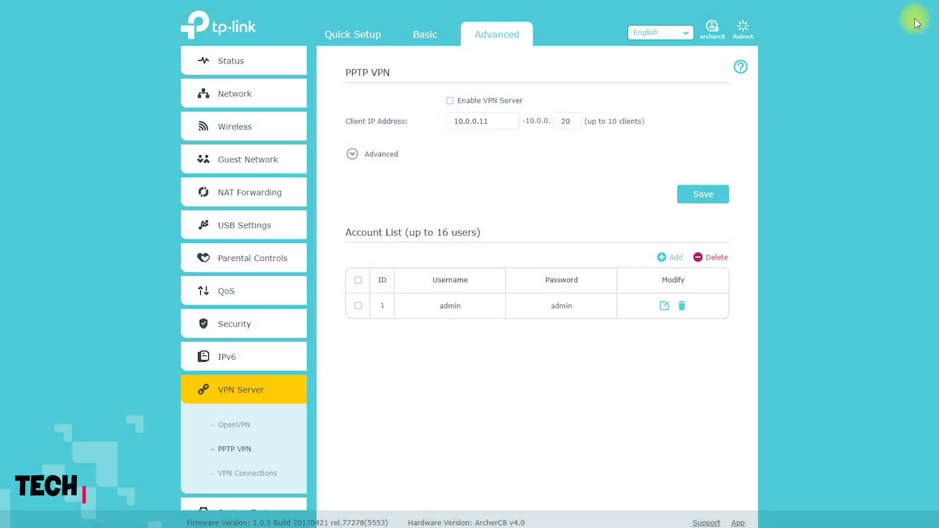
pyautogui.moveTo(413, 74)
pyautogui.mouseDown()
pyautogui.moveTo(411, 49)
pyautogui.moveTo(346, 57)
pyautogui.moveTo(416, 69)
pyautogui.mouseUp()
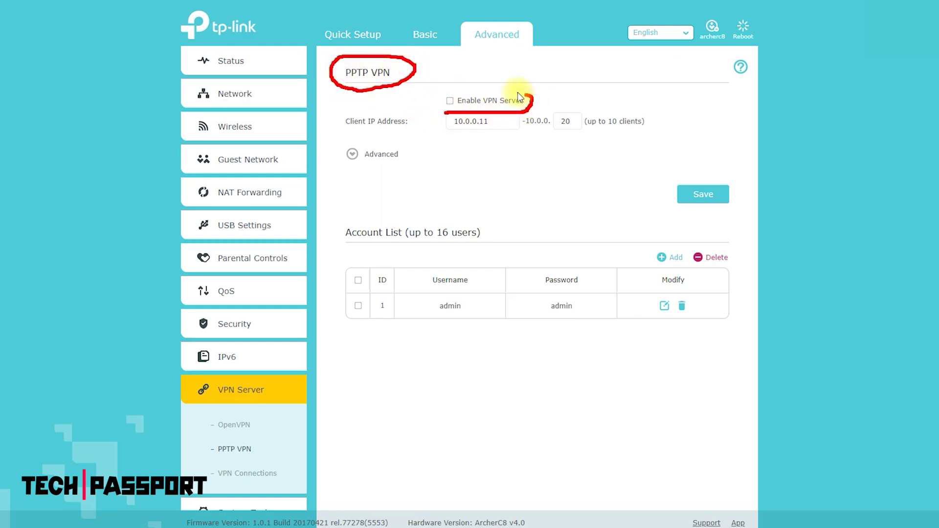
pyautogui.moveTo(437, 96); pyautogui.dragTo(447, 112)
pyautogui.moveTo(673, 215)
pyautogui.mouseDown()
pyautogui.moveTo(748, 182)
pyautogui.moveTo(686, 224)
pyautogui.mouseUp()
pyautogui.press('Escape')
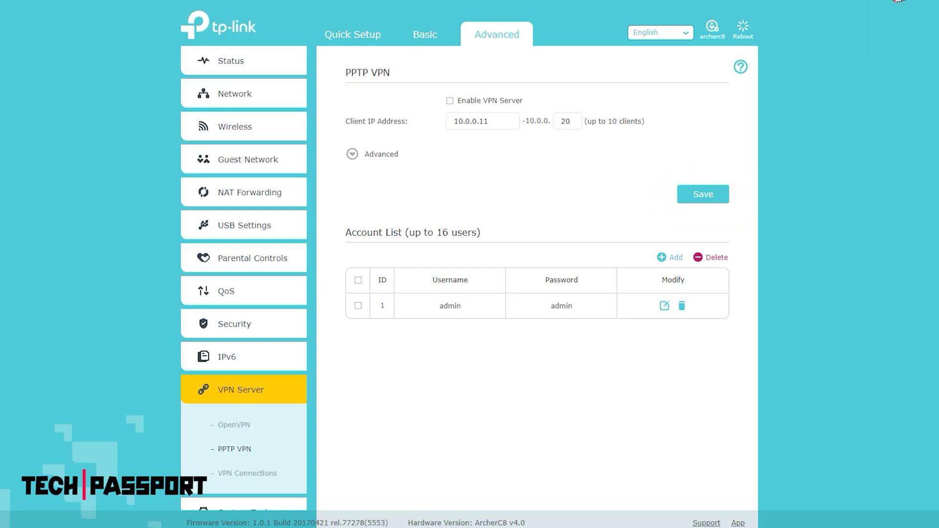
pyautogui.click(674, 256)
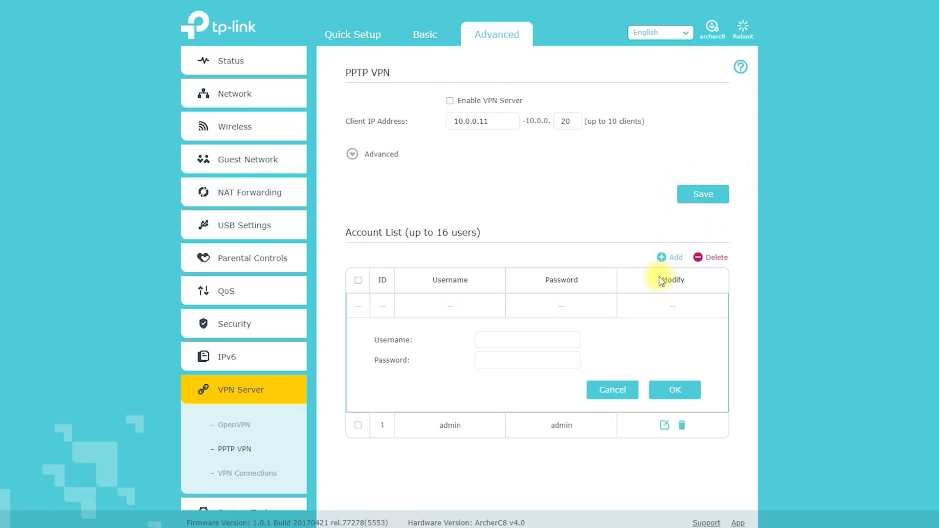
pyautogui.click(497, 368)
pyautogui.click(352, 153)
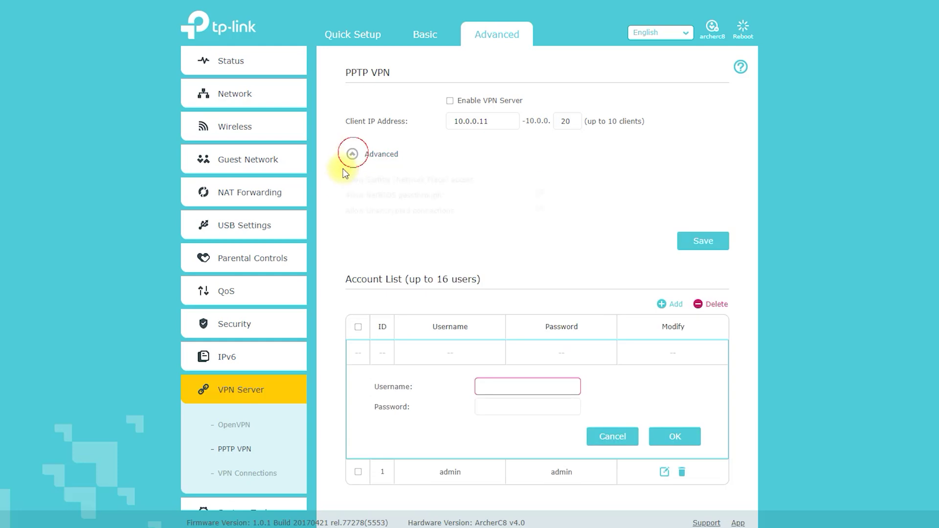
pyautogui.scroll(-1, 573, 225)
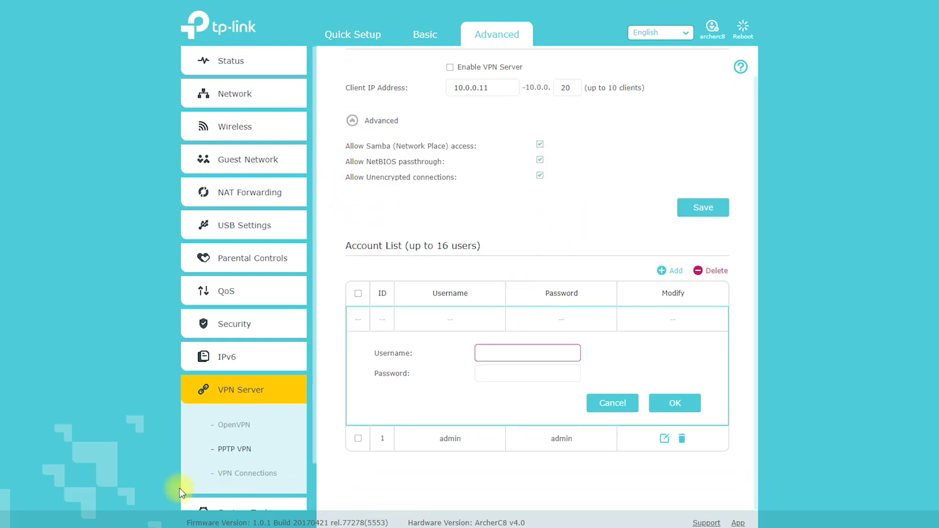
# - View the OpenVPN and PPTP VPN connections list, and the system's time and daylight saving settings
pyautogui.click(247, 473)
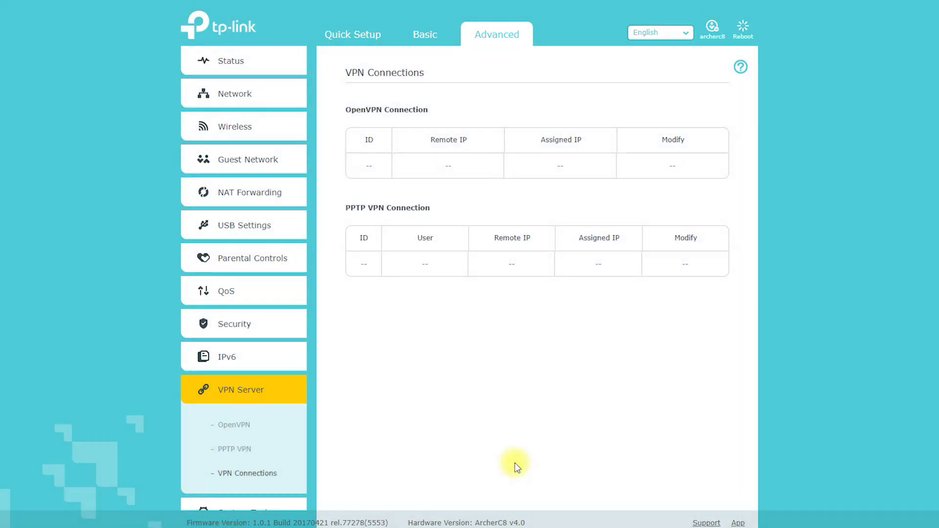
pyautogui.scroll(-1, 259, 435)
pyautogui.click(245, 456)
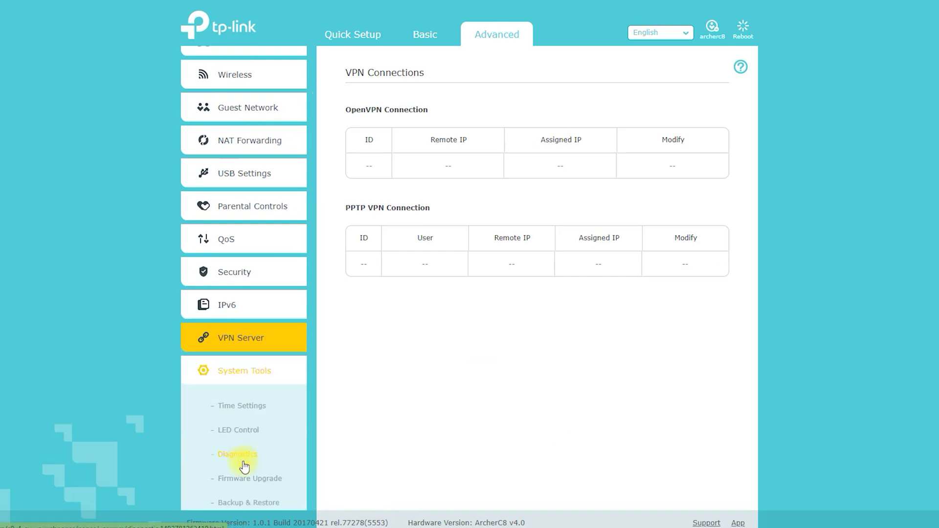
pyautogui.click(244, 409)
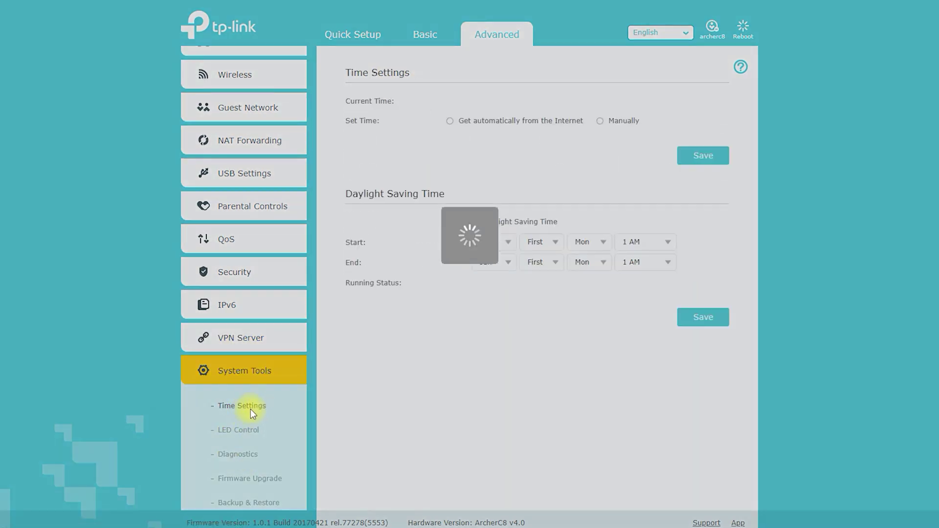
# - View the LED Control night mode settings and the Diagnostics page with its ping and traceroute tools
pyautogui.scroll(-3, 250, 411)
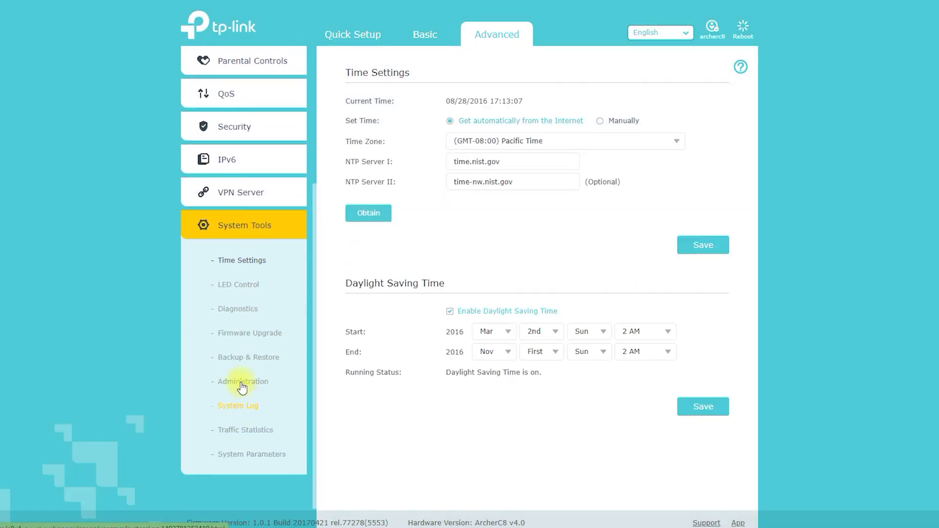
pyautogui.click(250, 288)
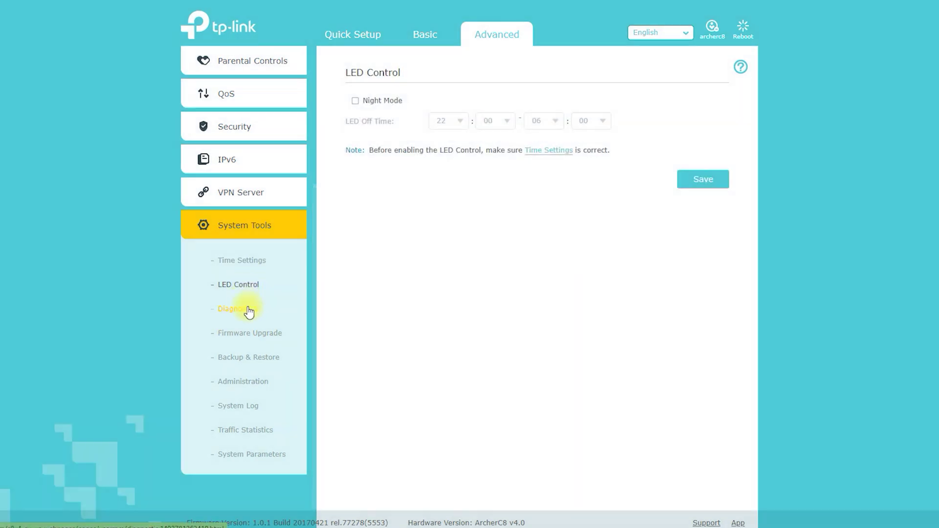
pyautogui.click(248, 310)
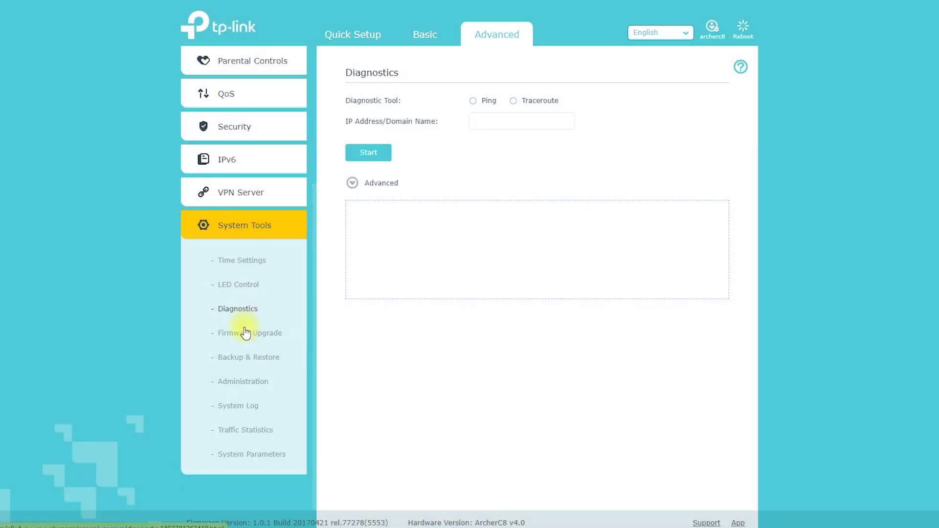
# - Examine the firmware upgrade page, covering device information, the online upgrade check and the manual upgrade from a file
pyautogui.click(244, 338)
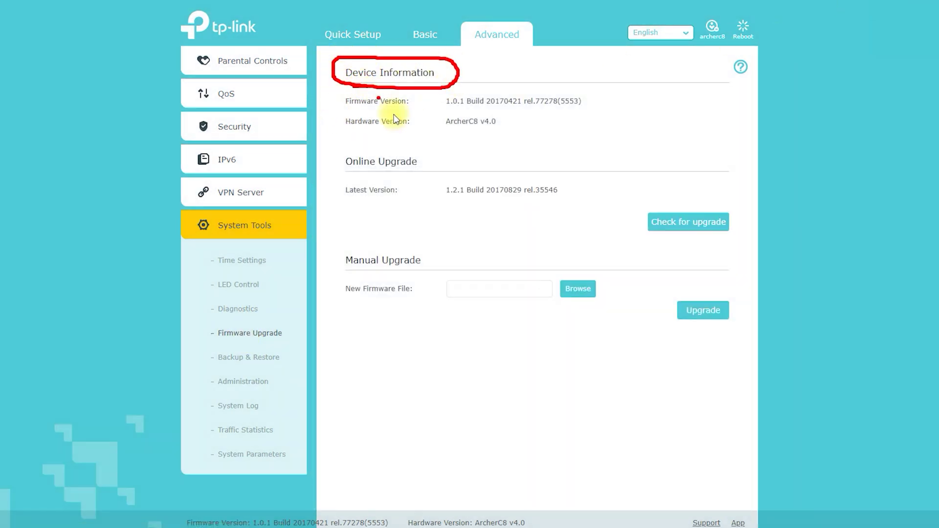
pyautogui.moveTo(354, 169)
pyautogui.mouseDown()
pyautogui.moveTo(416, 177)
pyautogui.moveTo(336, 147)
pyautogui.moveTo(382, 181)
pyautogui.mouseUp()
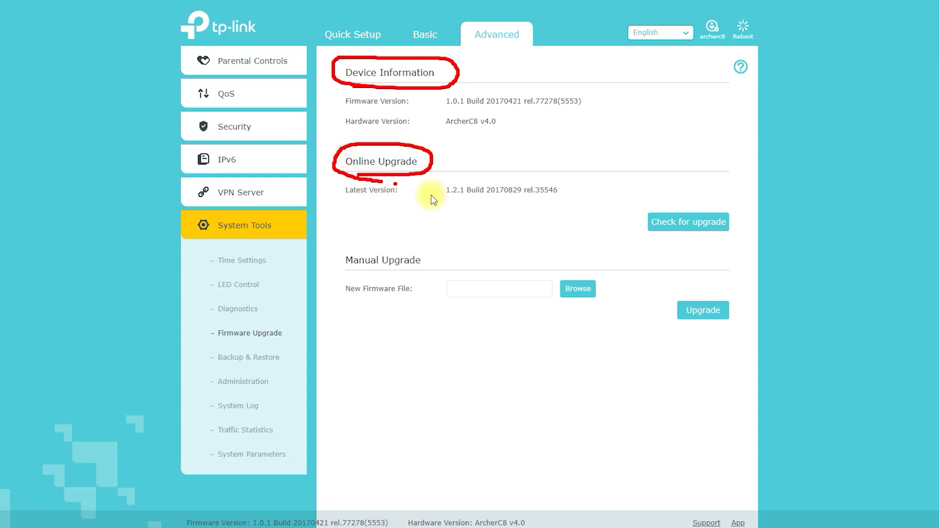
pyautogui.moveTo(708, 254)
pyautogui.mouseDown()
pyautogui.moveTo(679, 188)
pyautogui.moveTo(685, 255)
pyautogui.mouseUp()
pyautogui.moveTo(371, 277)
pyautogui.mouseDown()
pyautogui.moveTo(433, 264)
pyautogui.moveTo(333, 273)
pyautogui.moveTo(380, 278)
pyautogui.mouseUp()
pyautogui.moveTo(595, 315)
pyautogui.mouseDown()
pyautogui.moveTo(597, 290)
pyautogui.moveTo(556, 303)
pyautogui.moveTo(596, 306)
pyautogui.mouseUp()
pyautogui.moveTo(692, 341)
pyautogui.mouseDown()
pyautogui.moveTo(708, 283)
pyautogui.moveTo(722, 348)
pyautogui.mouseUp()
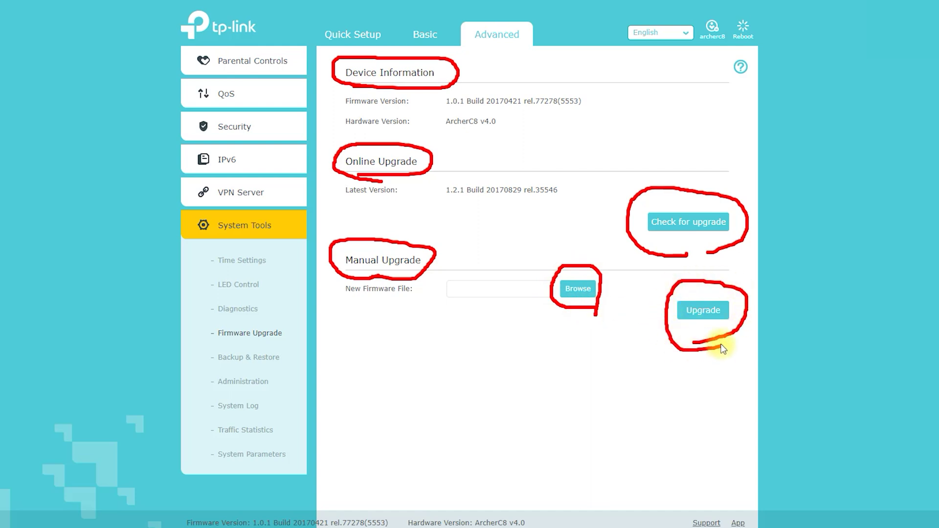
# - Examine the Backup & Restore page, covering the settings backup and the restore from a saved file
pyautogui.click(264, 358)
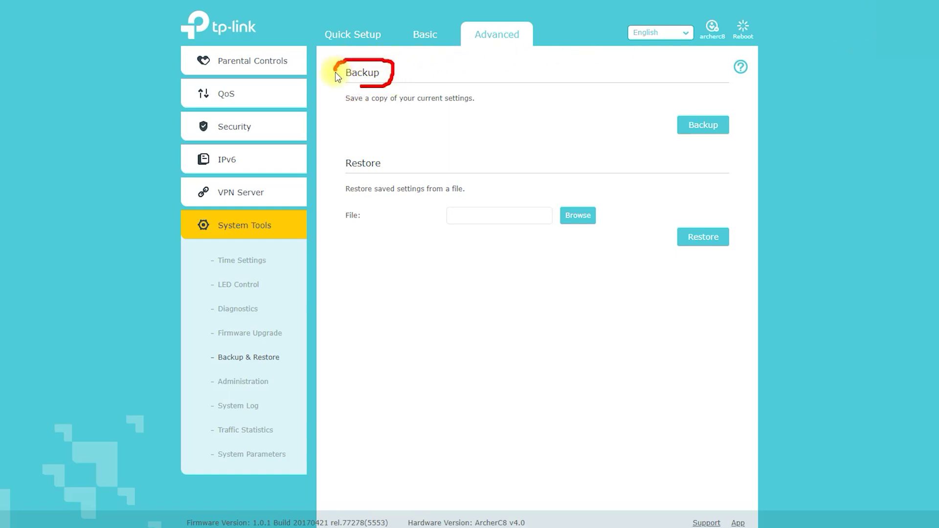
pyautogui.click(723, 154)
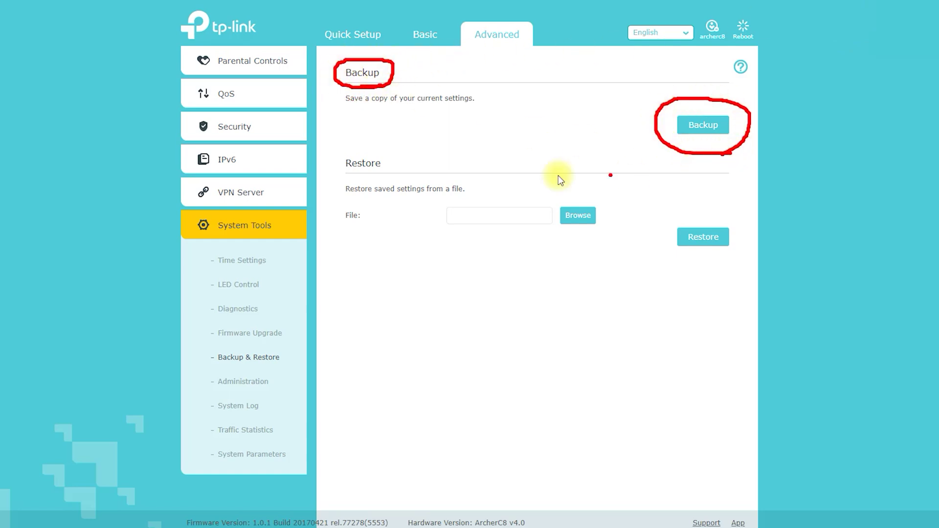
pyautogui.moveTo(361, 181); pyautogui.dragTo(348, 150)
pyautogui.moveTo(596, 244)
pyautogui.mouseDown()
pyautogui.moveTo(614, 213)
pyautogui.moveTo(549, 212)
pyautogui.moveTo(601, 244)
pyautogui.mouseUp()
pyautogui.moveTo(726, 273)
pyautogui.mouseDown()
pyautogui.moveTo(662, 216)
pyautogui.moveTo(729, 267)
pyautogui.mouseUp()
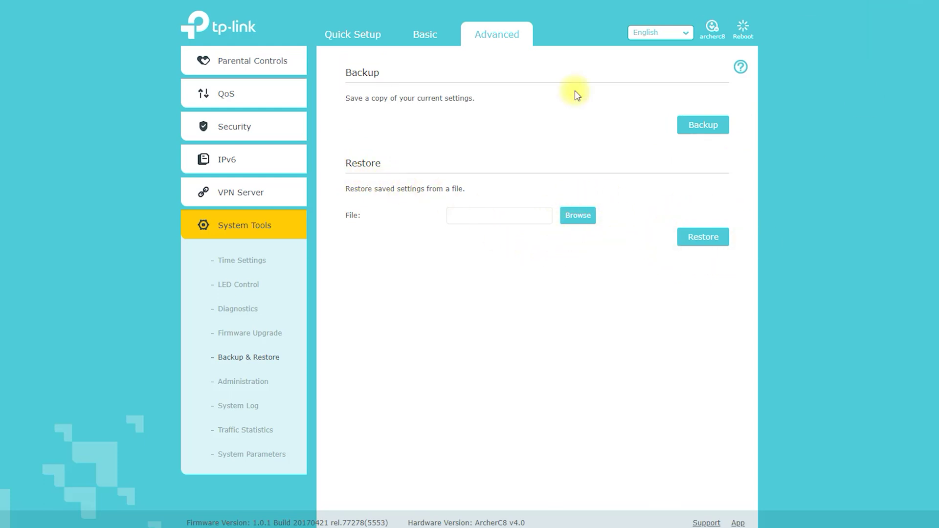
# - Examine the Administration page's local and remote management options, trying remote management for all devices and for specified devices
pyautogui.click(245, 381)
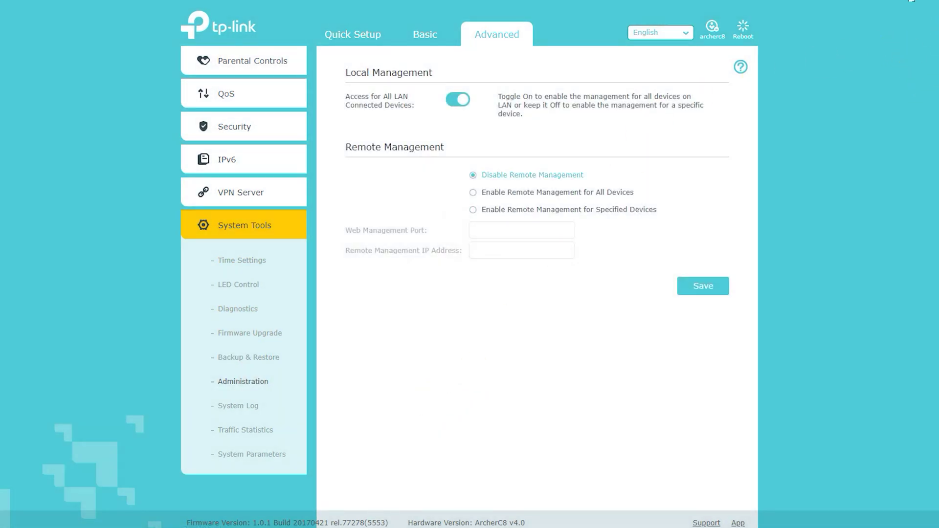
pyautogui.moveTo(348, 79)
pyautogui.mouseDown()
pyautogui.moveTo(426, 87)
pyautogui.moveTo(364, 51)
pyautogui.moveTo(355, 87)
pyautogui.mouseUp()
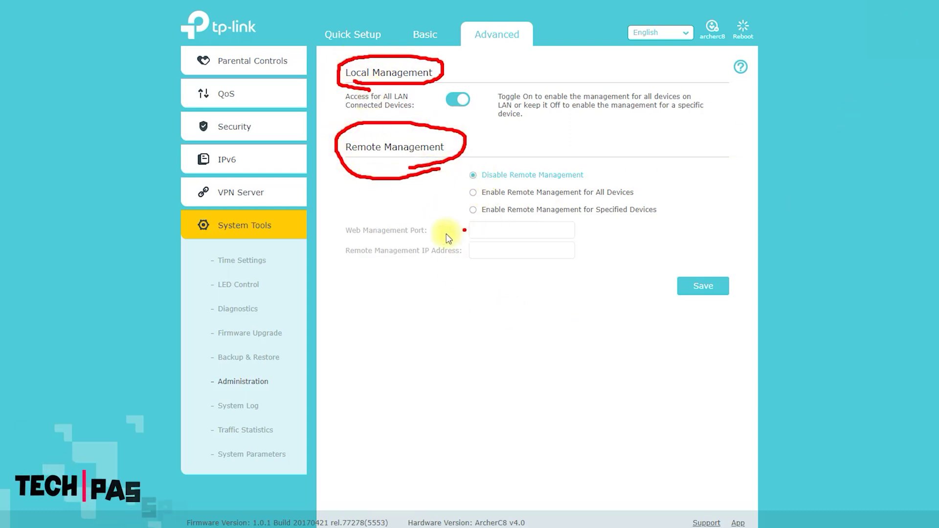
pyautogui.moveTo(343, 236); pyautogui.dragTo(437, 240)
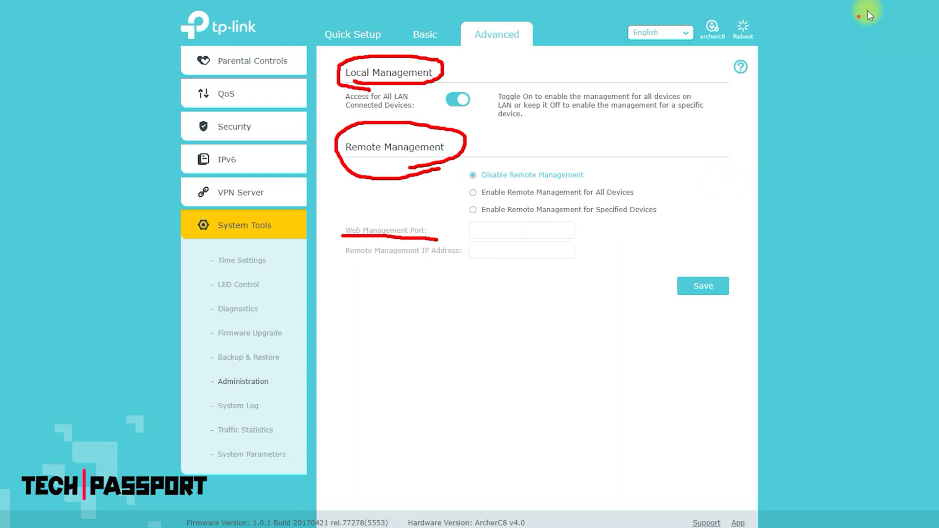
pyautogui.press('Escape')
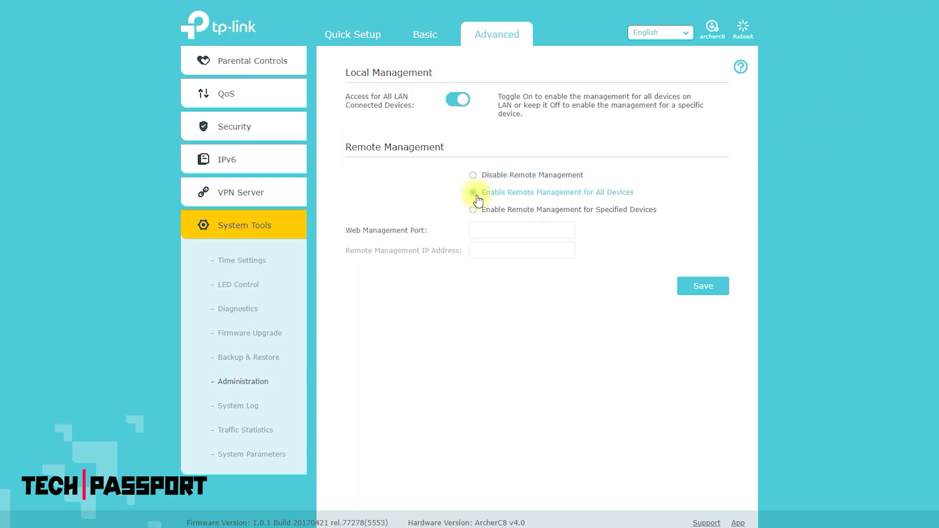
pyautogui.click(473, 211)
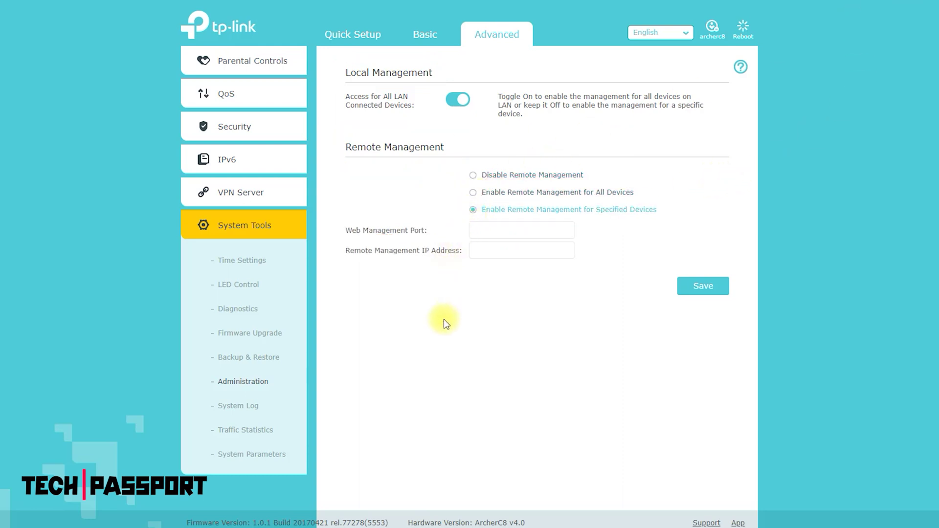
# - View the system log entries and the traffic statistics list
pyautogui.click(231, 411)
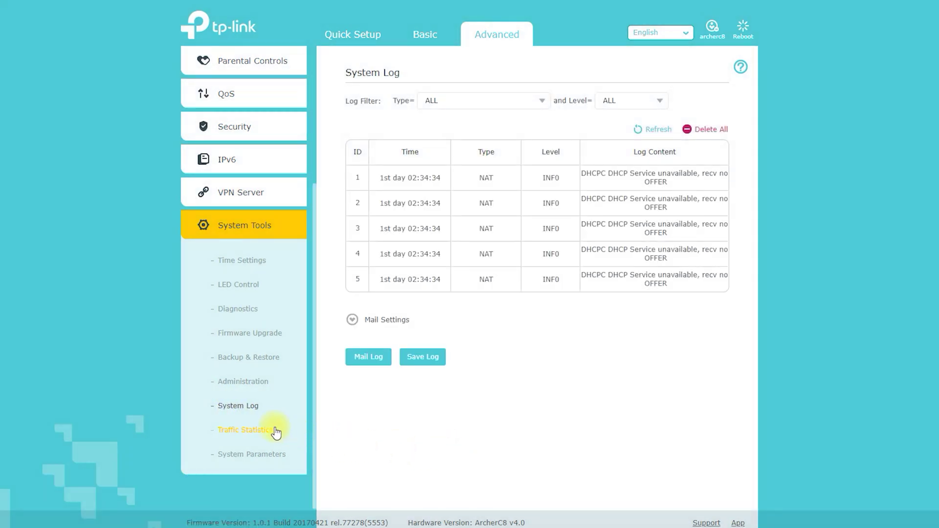
pyautogui.click(248, 430)
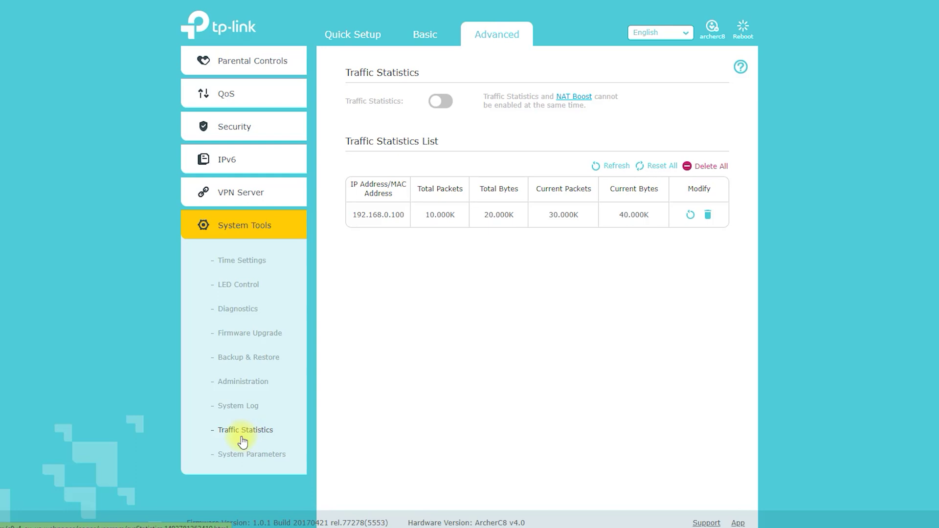
# - Review the system parameters for wireless, WPS, NAT and DoS protection, and select 1000Mbps full duplex as the Duplex mode
pyautogui.click(236, 459)
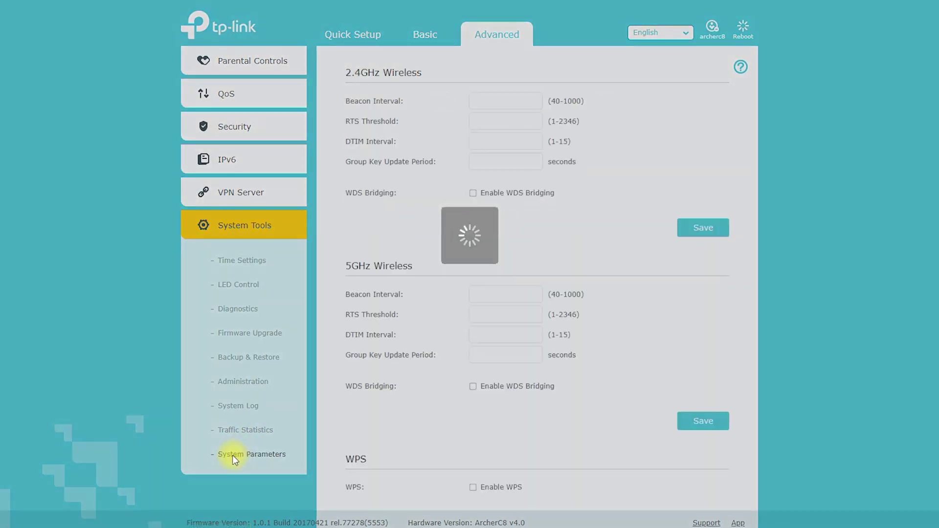
pyautogui.scroll(-5, 410, 235)
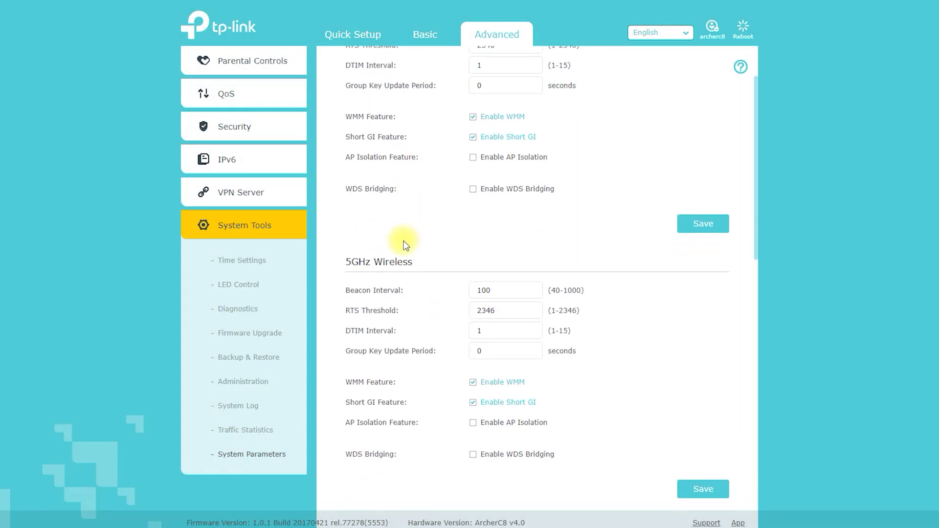
pyautogui.scroll(-7, 402, 256)
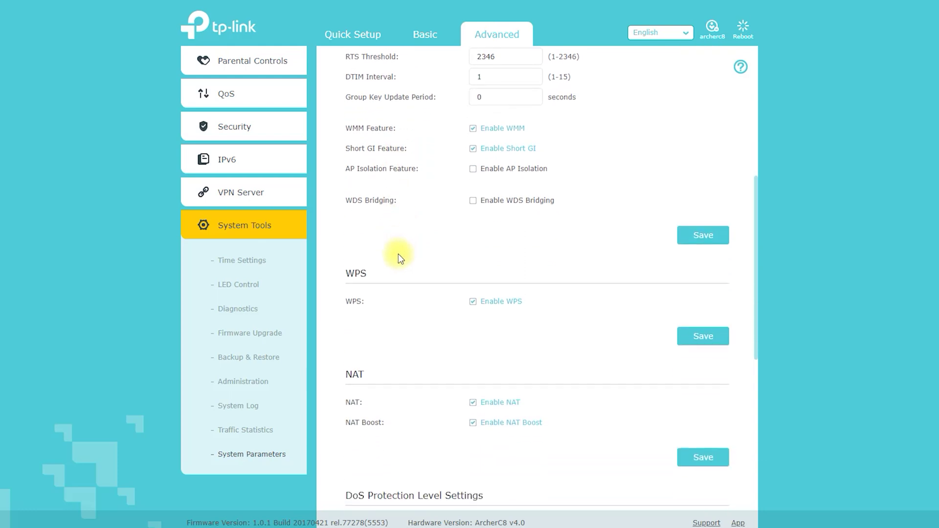
pyautogui.scroll(-3, 400, 264)
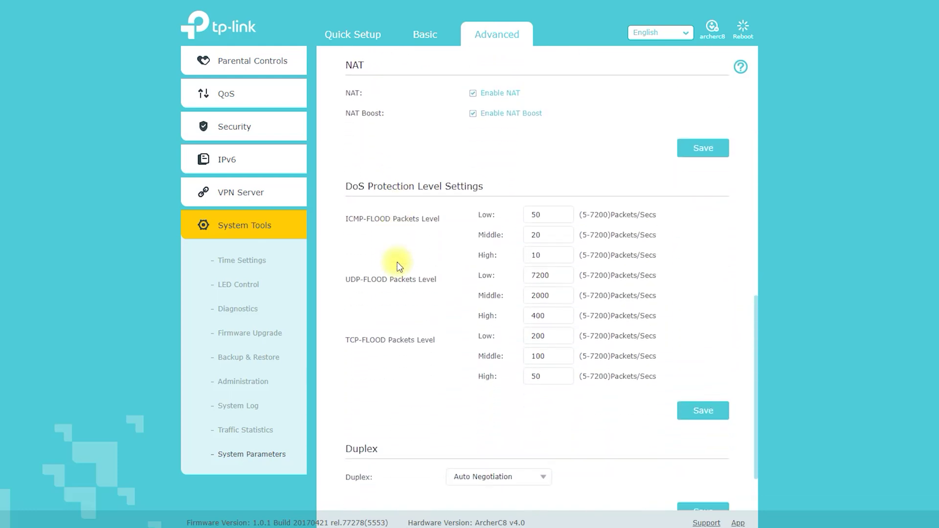
pyautogui.click(529, 412)
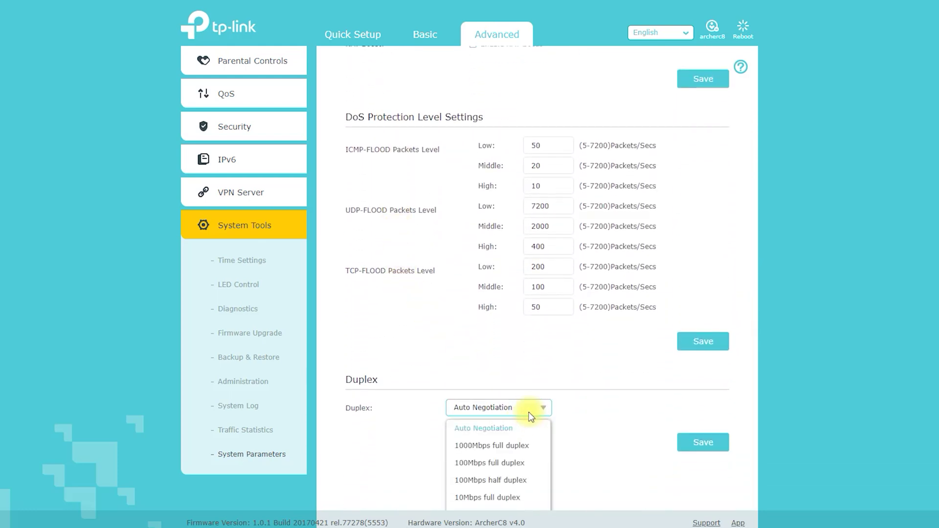
pyautogui.click(530, 445)
pyautogui.moveTo(510, 437)
pyautogui.mouseDown()
pyautogui.moveTo(567, 415)
pyautogui.moveTo(445, 392)
pyautogui.moveTo(516, 452)
pyautogui.mouseUp()
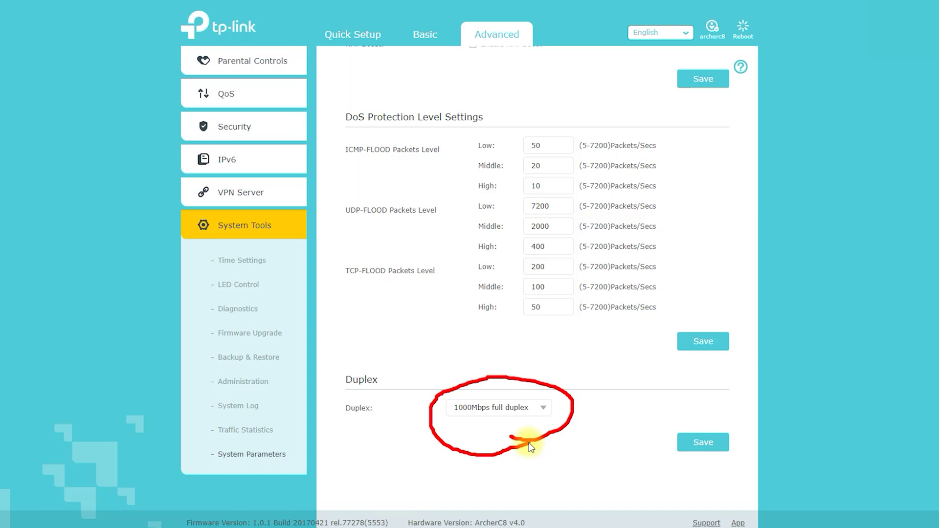
pyautogui.moveTo(364, 392)
pyautogui.mouseDown()
pyautogui.moveTo(387, 368)
pyautogui.moveTo(336, 391)
pyautogui.mouseUp()
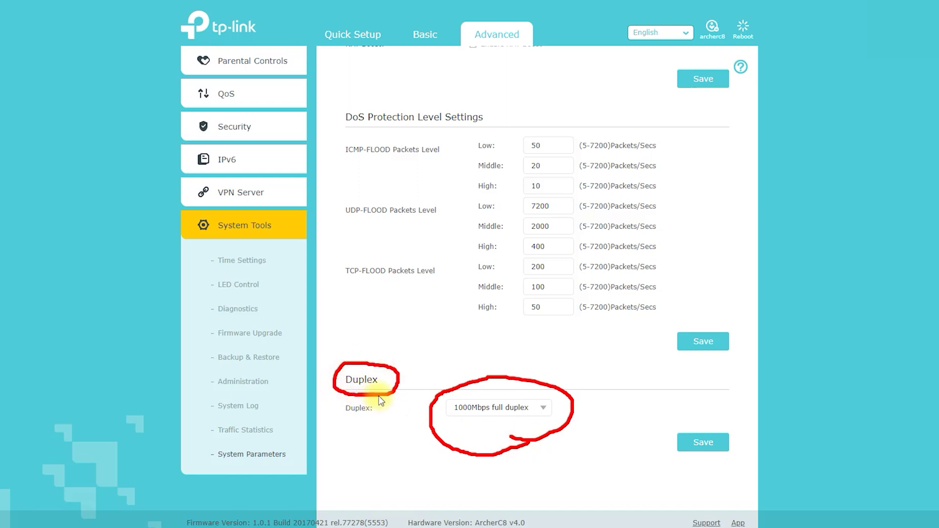